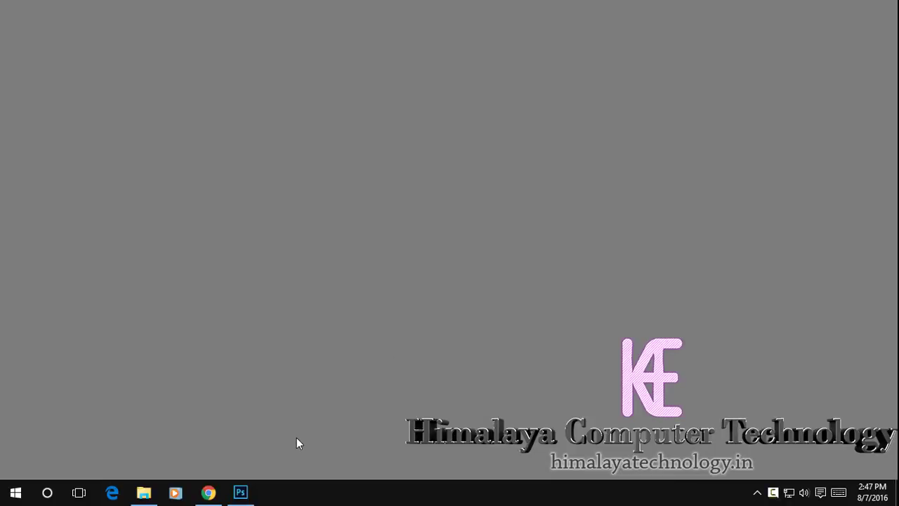
Restore the Sivas Downloads folder and look over its six product photos and Sivas.atn.
click(144, 495)
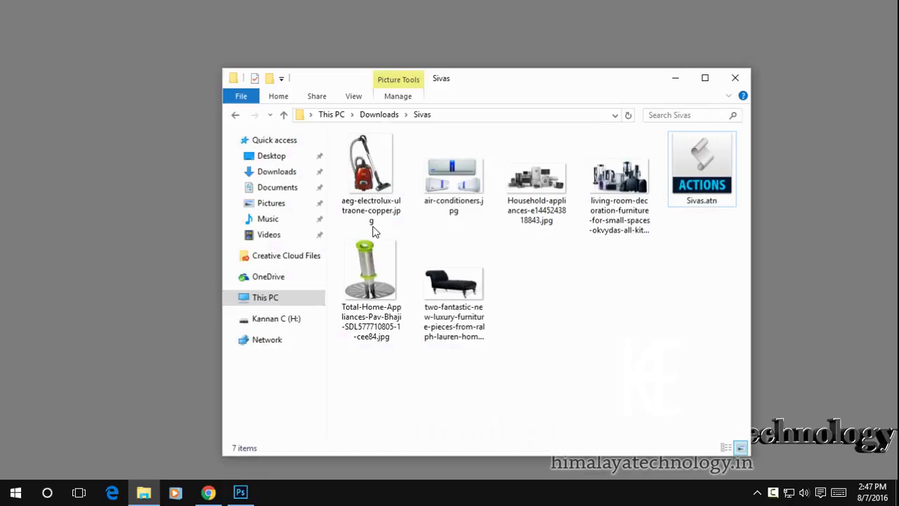
click(623, 206)
click(562, 191)
click(469, 189)
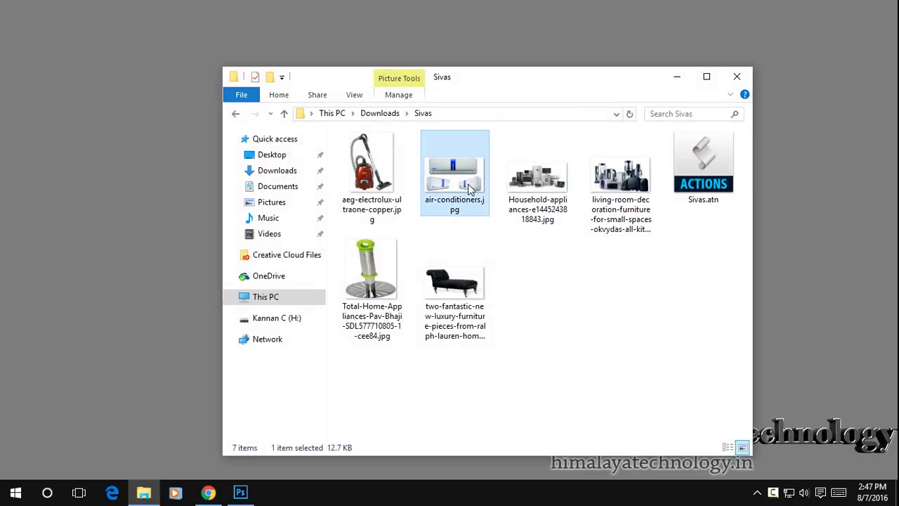
click(397, 197)
click(374, 286)
click(453, 288)
click(702, 177)
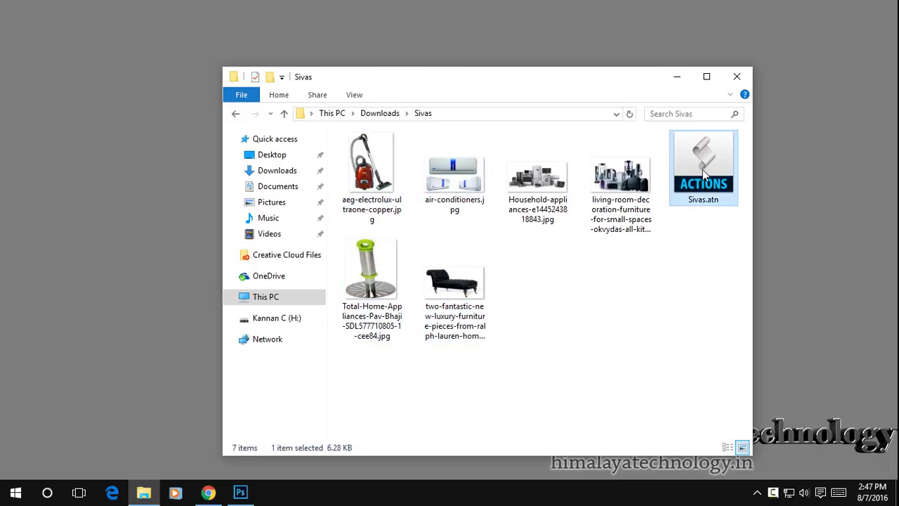
click(734, 232)
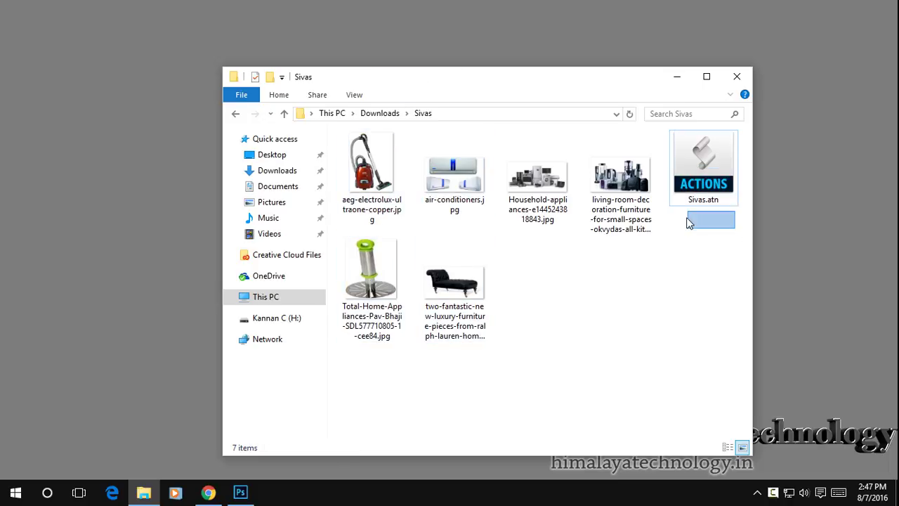
drag(731, 232, 688, 226)
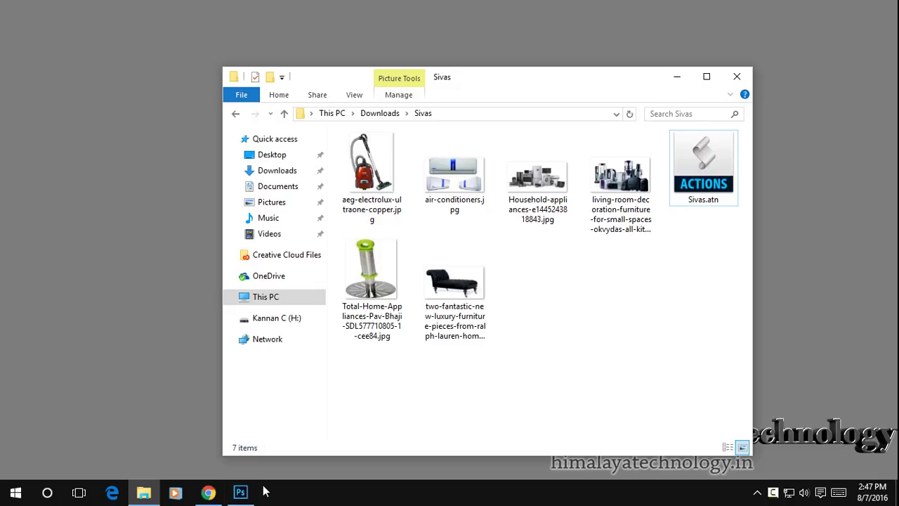
click(209, 493)
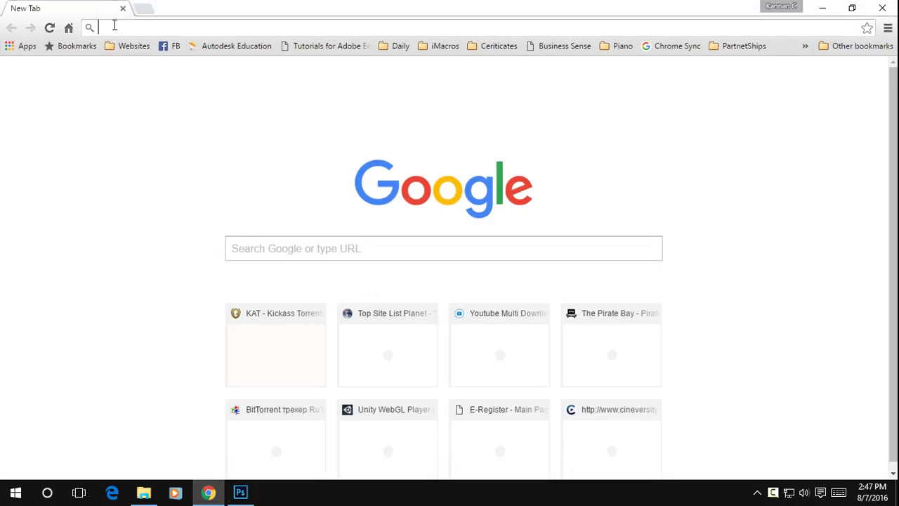
Load sivas.co.in by typing 'sivas' and accepting the autocomplete.
text(sivas.co.in)
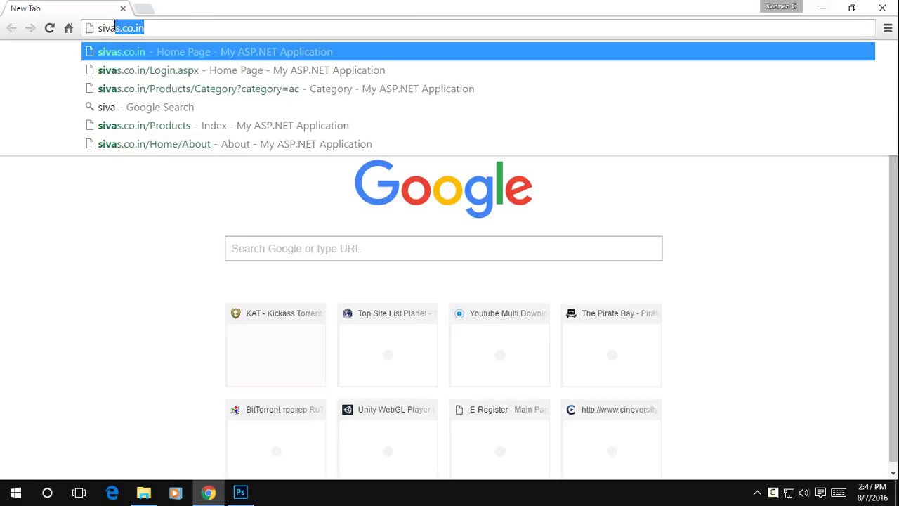
text(s)
key(Return)
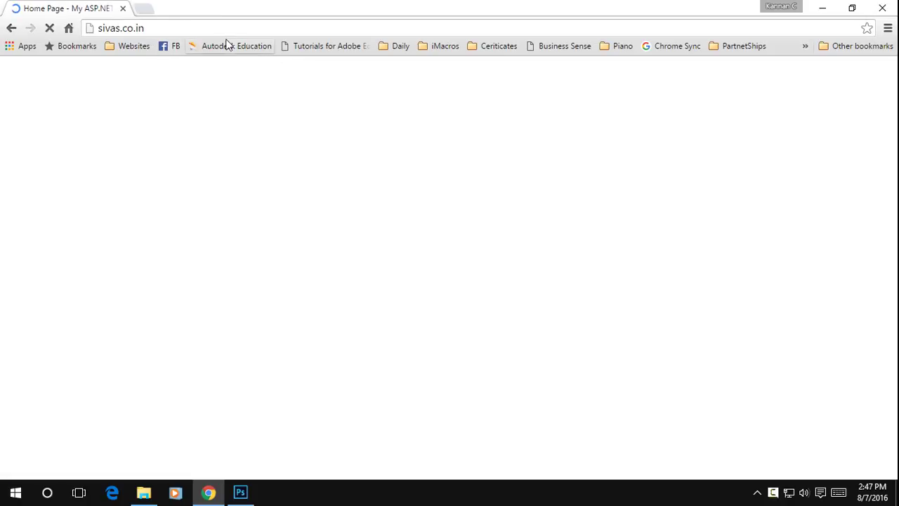
Show Photoshop's empty Actions panel via Window > Actions, then minimize Photoshop.
click(242, 496)
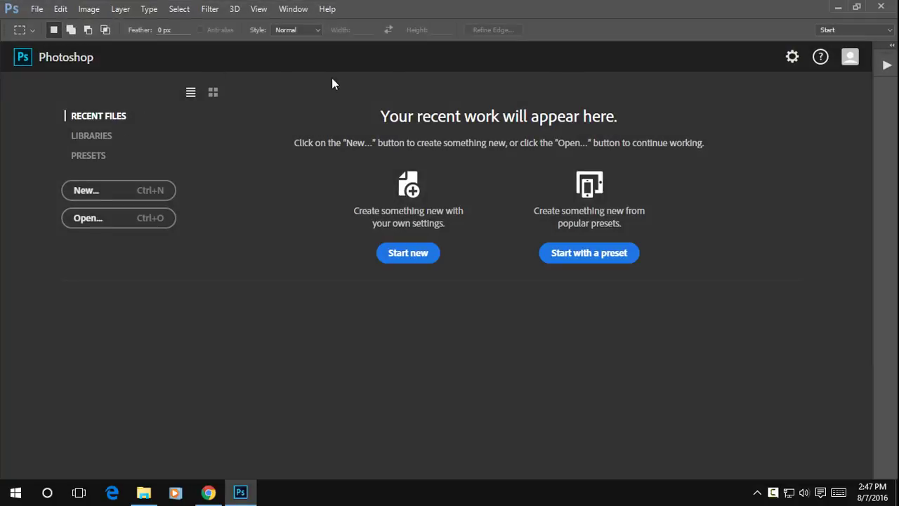
click(293, 8)
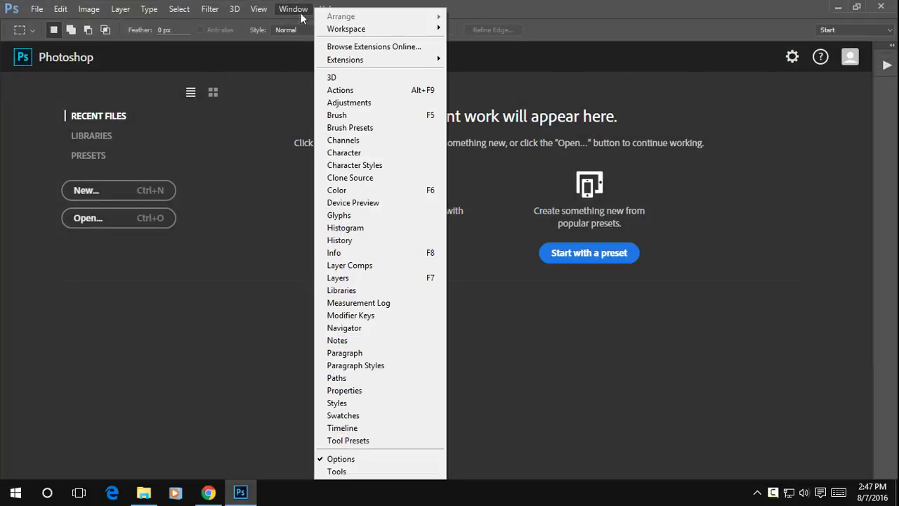
click(356, 92)
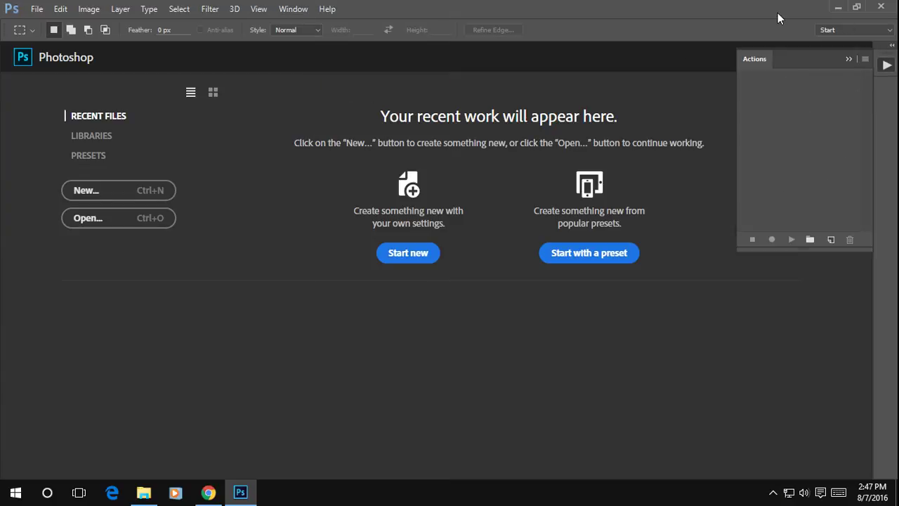
click(838, 7)
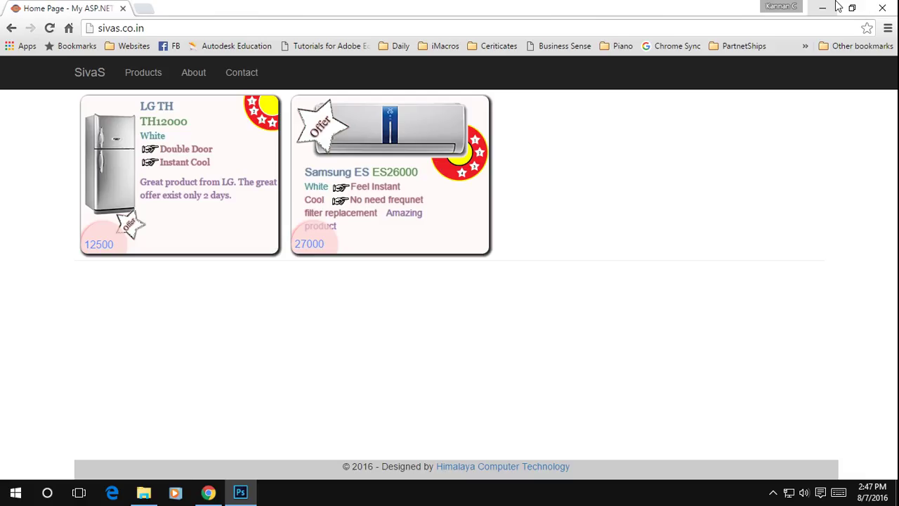
Load the Sivas.atn actions file into Photoshop from the Sivas folder.
click(144, 492)
click(711, 165)
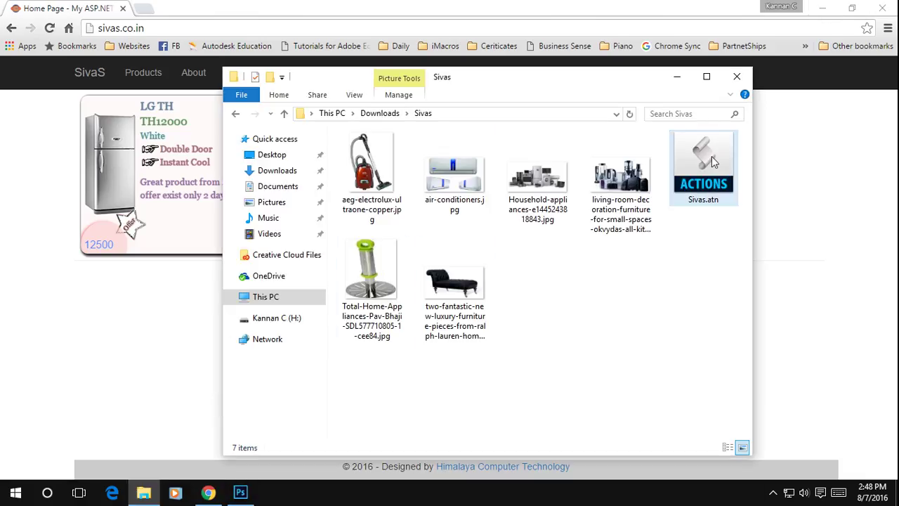
double_click(711, 161)
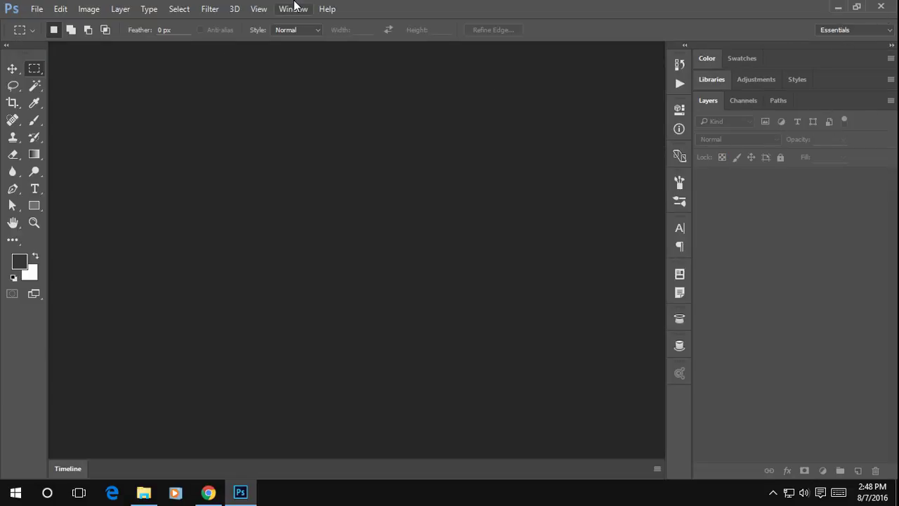
Show the Actions panel and expand the Sivas set to view its Landscape and Portrait actions.
click(294, 8)
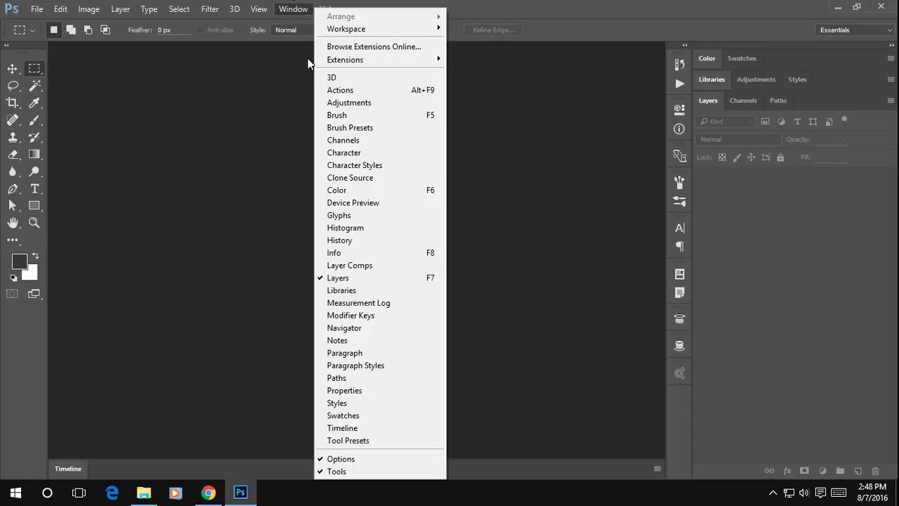
click(358, 91)
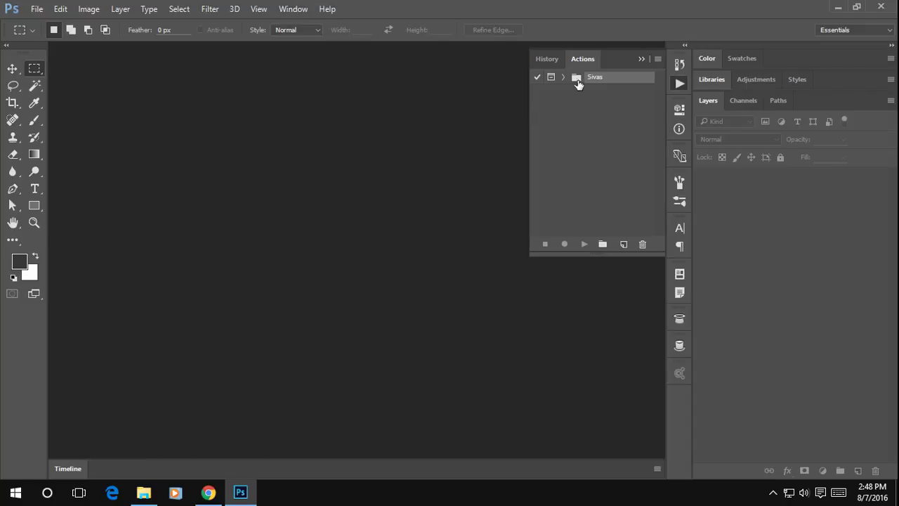
click(564, 78)
click(600, 92)
click(606, 103)
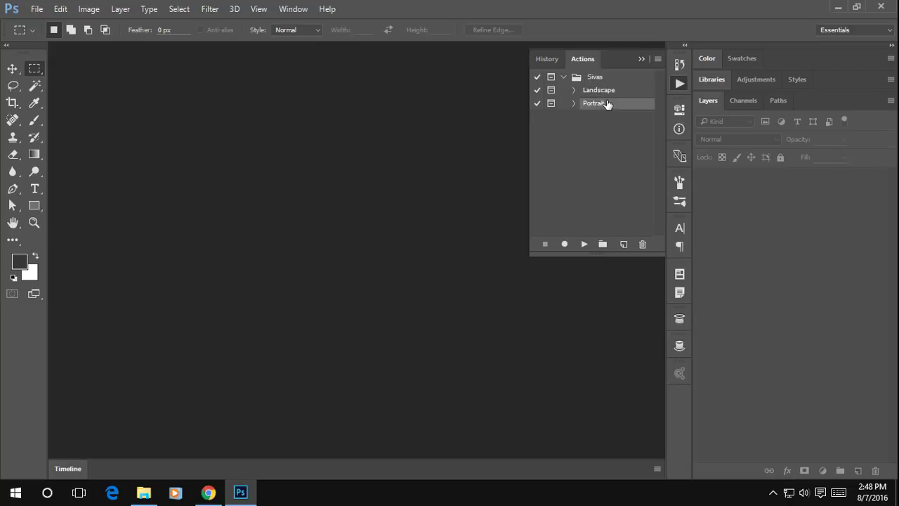
click(607, 131)
click(600, 91)
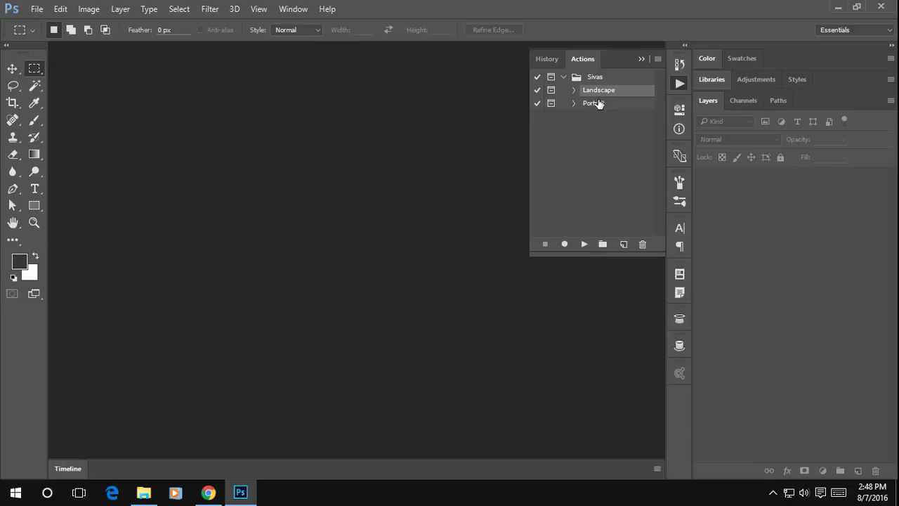
click(599, 92)
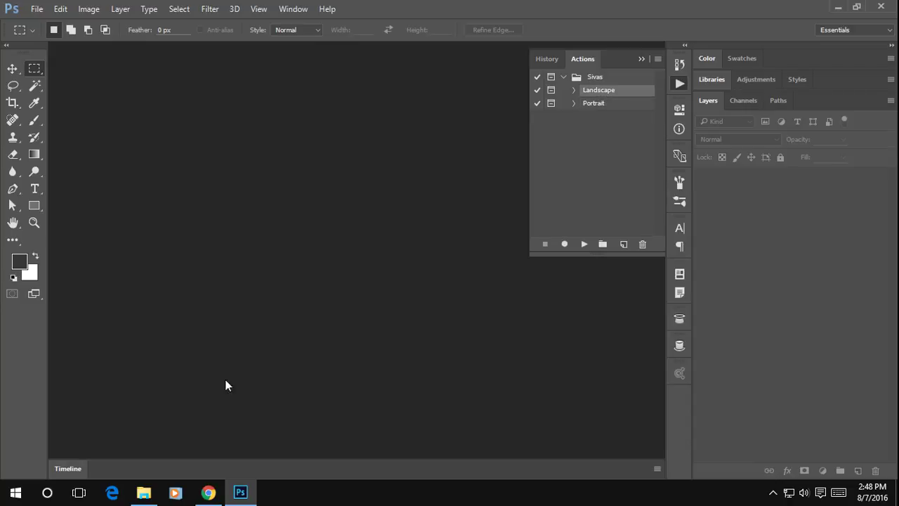
click(207, 492)
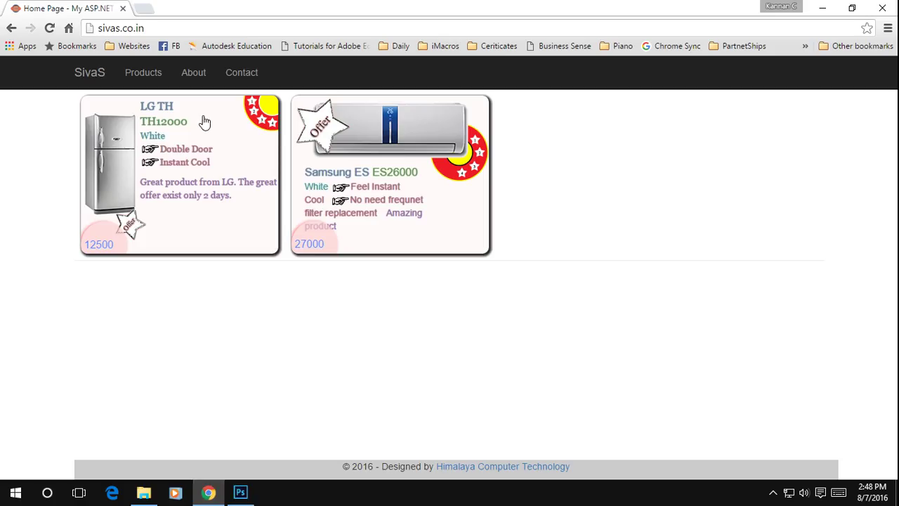
Go to the sivas.co.in/Login.aspx page from the address bar suggestions.
click(178, 26)
click(179, 26)
text(/)
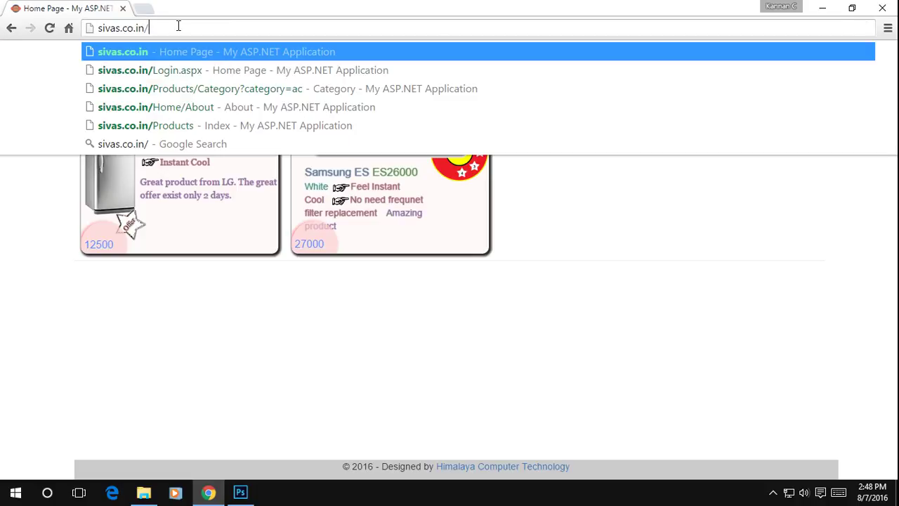
key(Down)
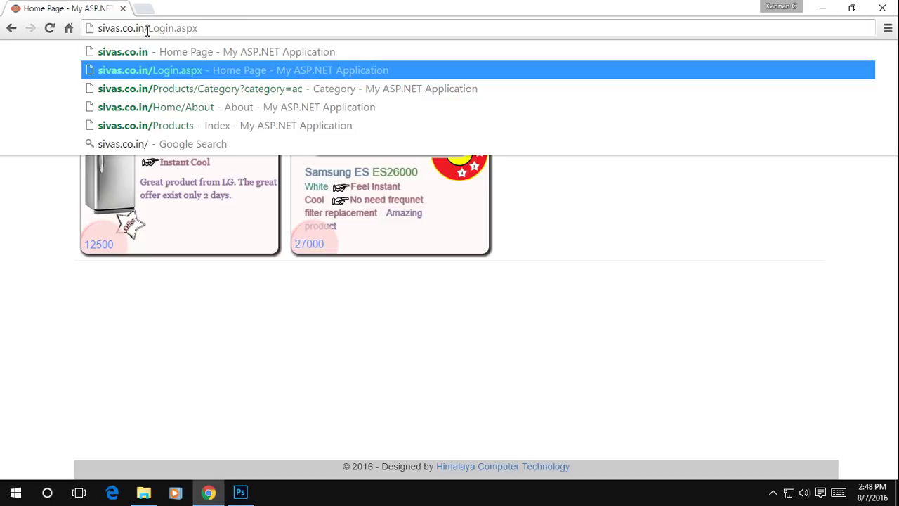
drag(145, 29, 202, 31)
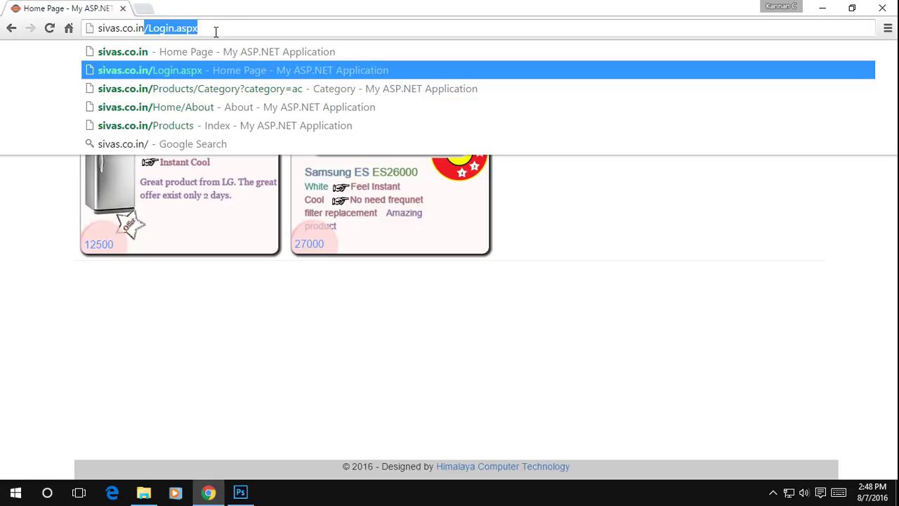
click(219, 27)
key(Return)
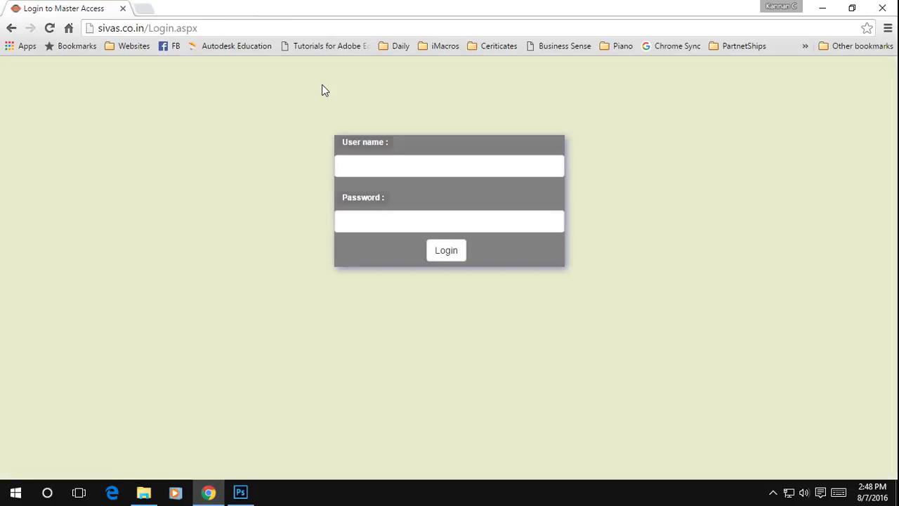
Enter the admin user name and password and submit the login form.
click(416, 160)
text(user)
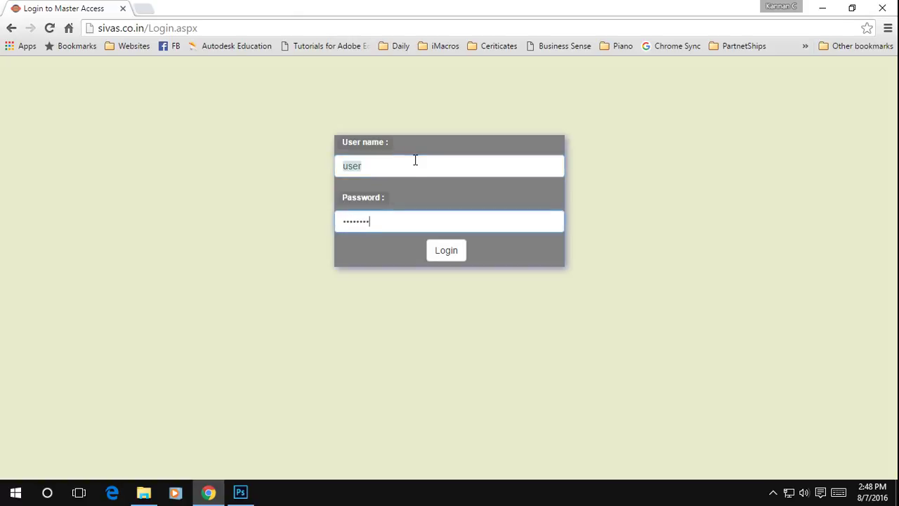
click(451, 255)
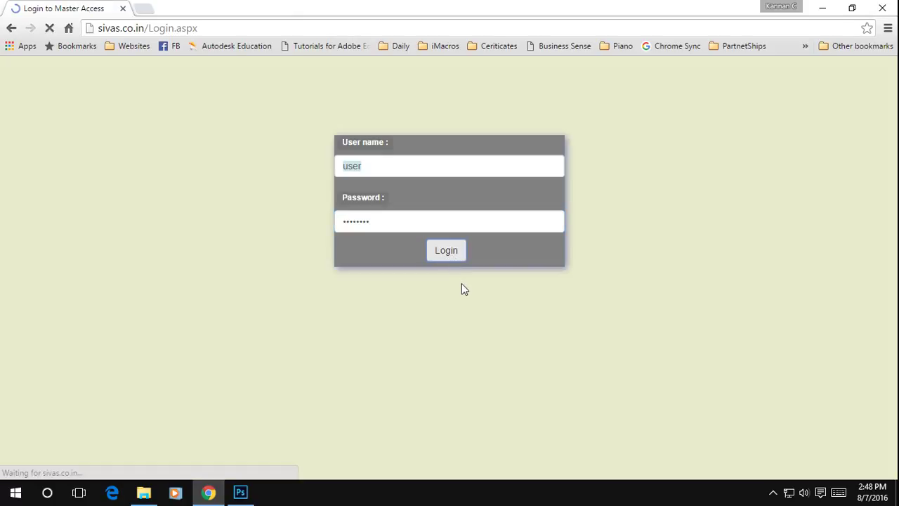
double_click(382, 166)
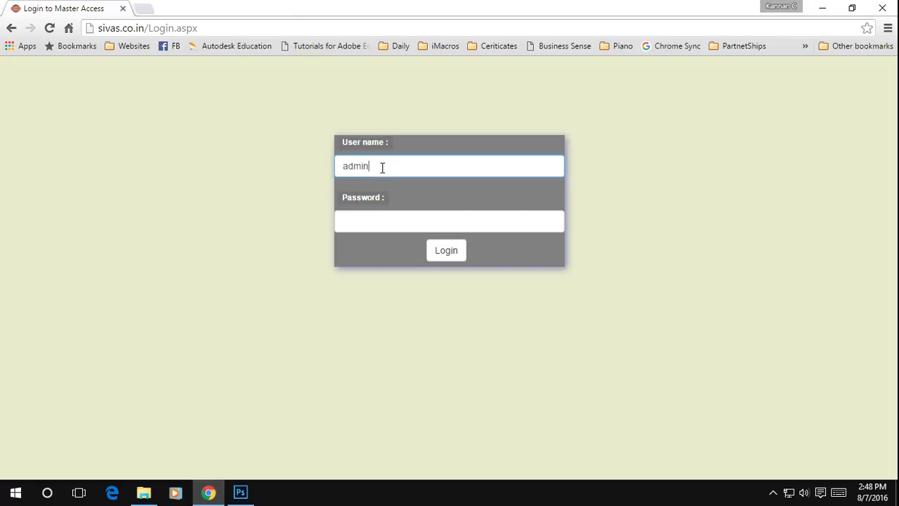
key(Tab)
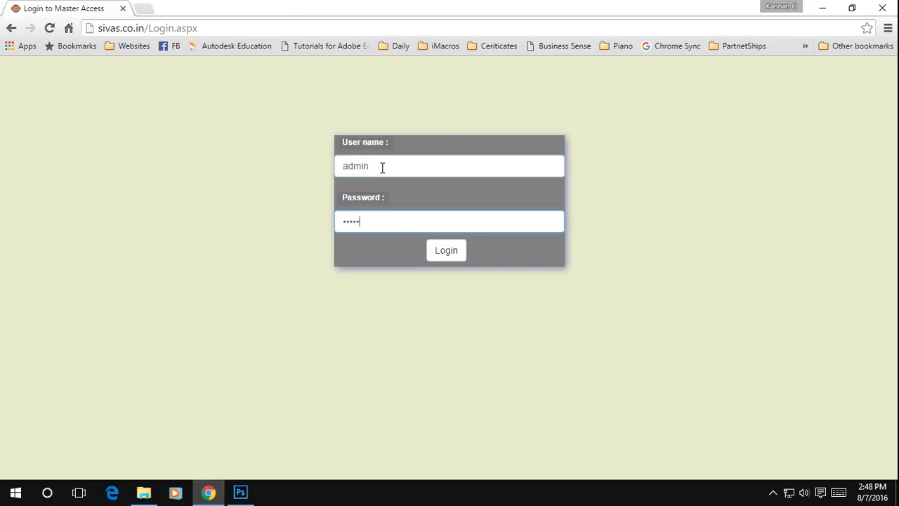
click(443, 260)
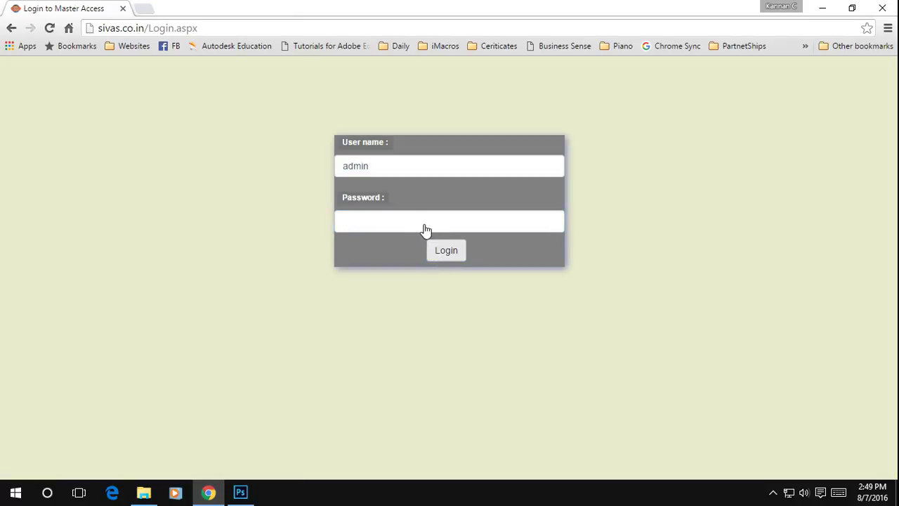
Resubmit the login with the password and let Chrome save it.
click(423, 224)
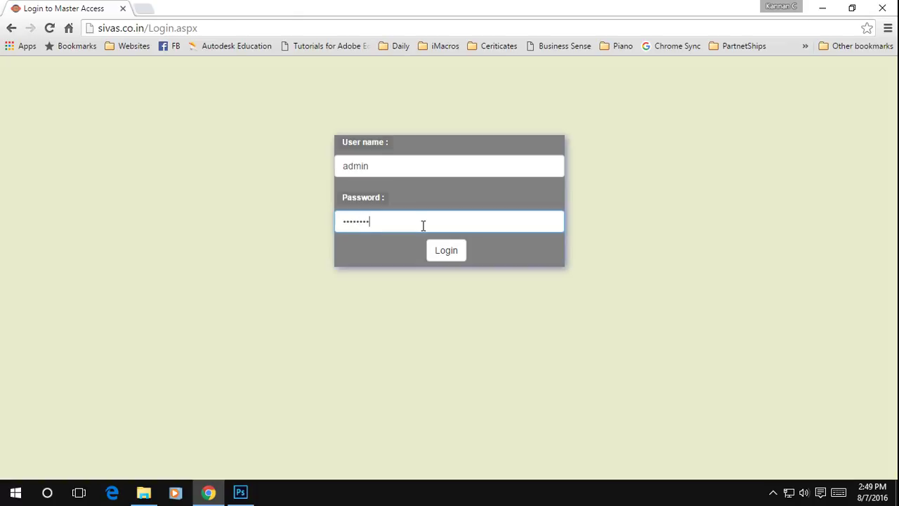
key(Return)
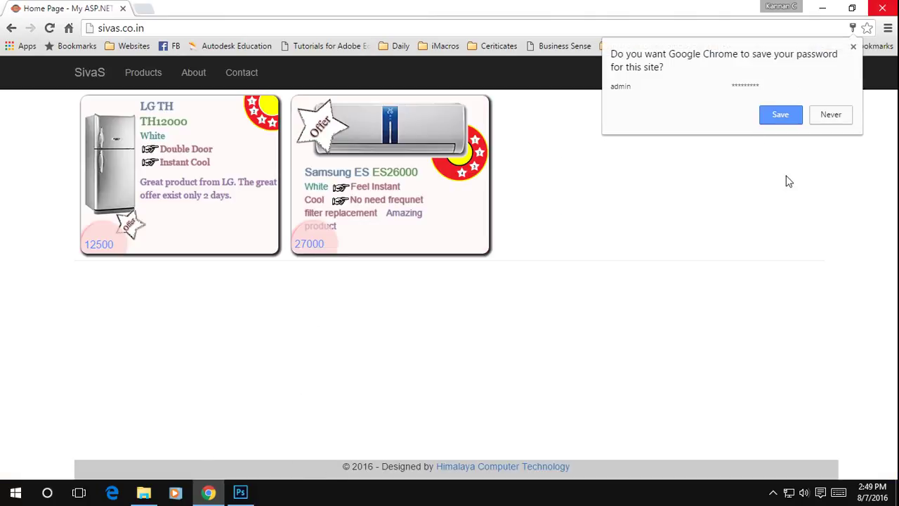
click(792, 116)
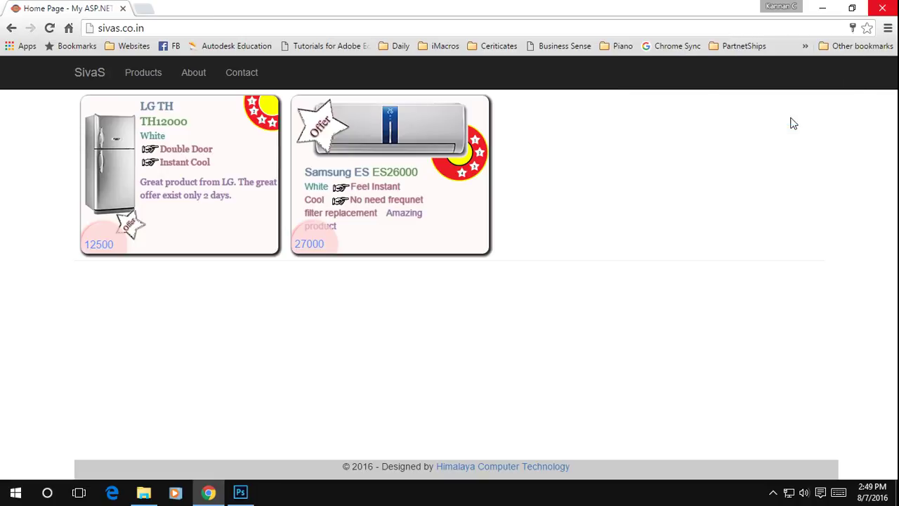
Refresh the Sivas folder and open the Household appliances photo in Photos.
click(241, 491)
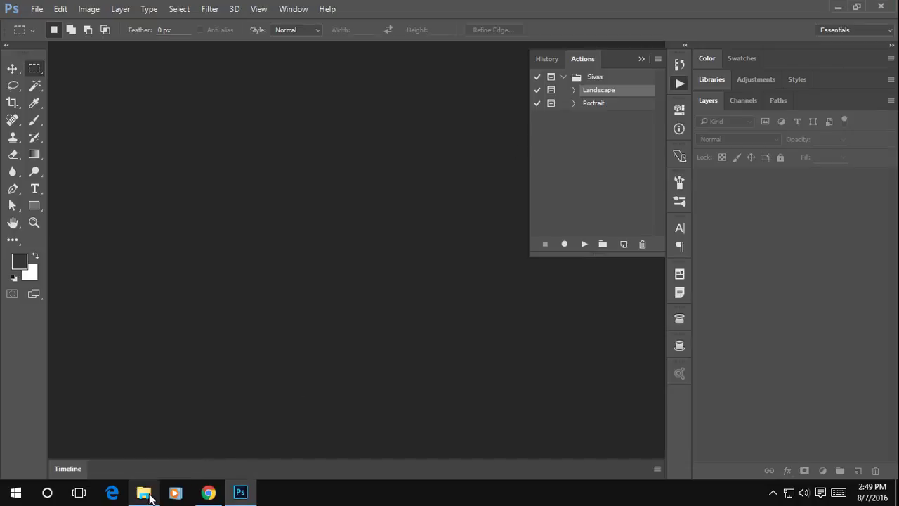
click(144, 492)
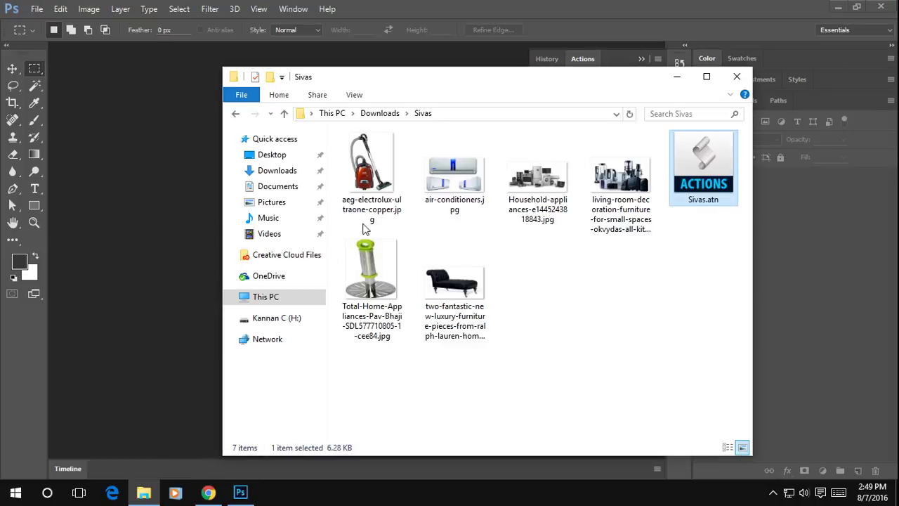
right_click(582, 267)
click(636, 99)
double_click(536, 197)
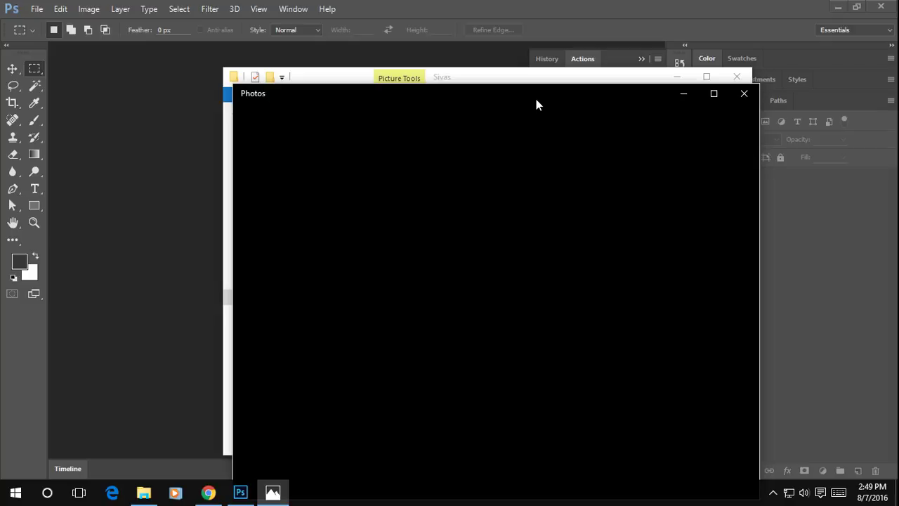
Reposition the Photos viewer and compare the images against the sivas.co.in page.
drag(536, 104, 448, 61)
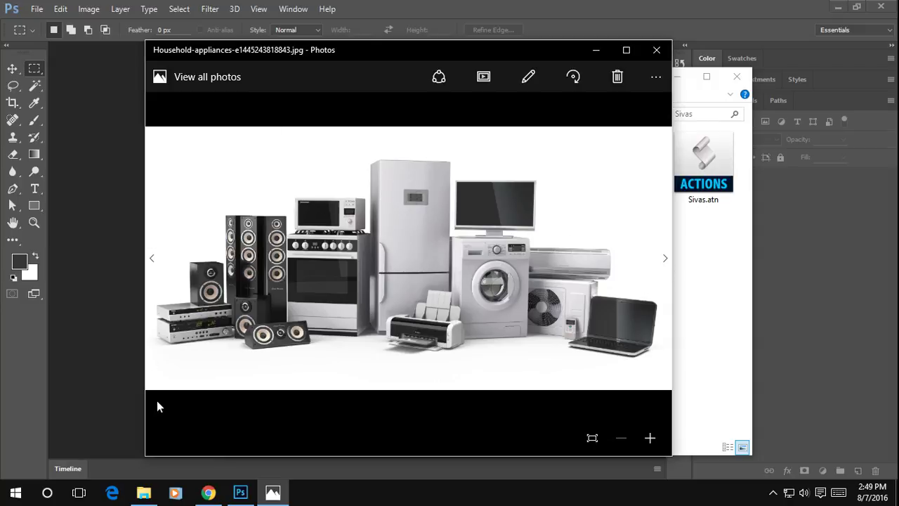
click(208, 491)
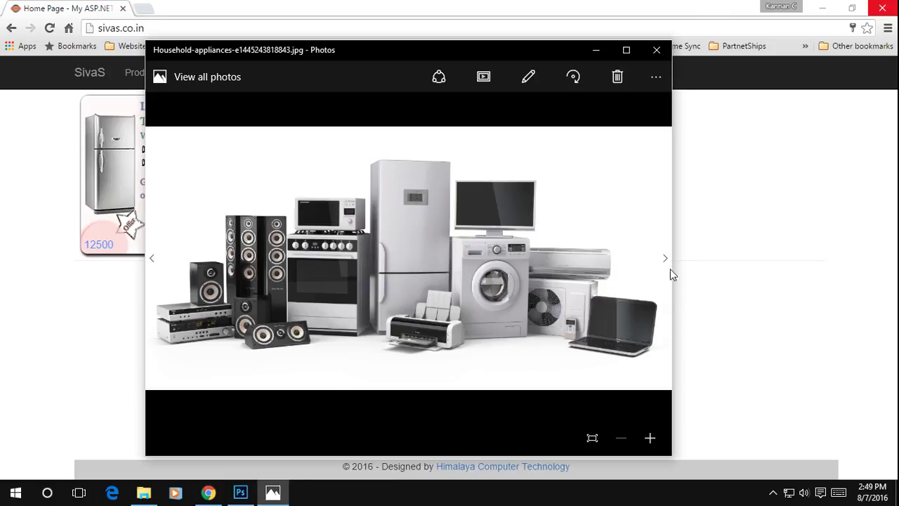
click(667, 266)
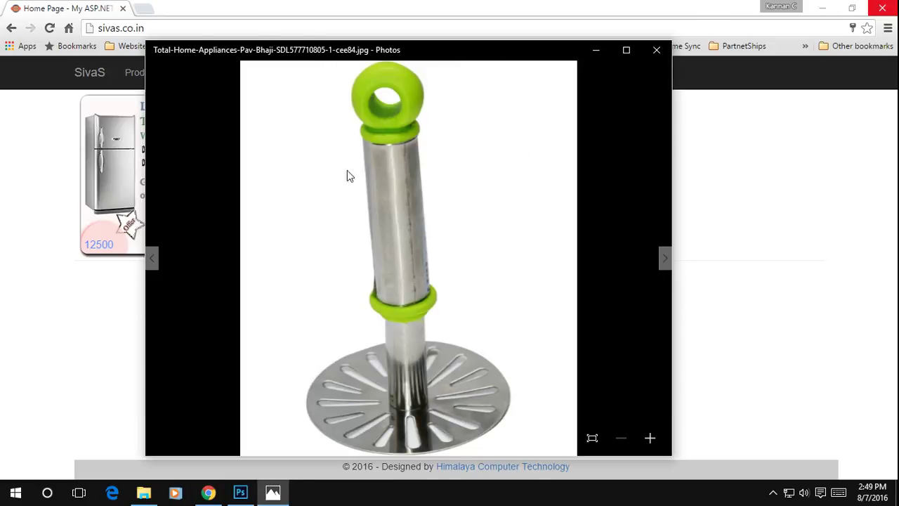
click(56, 264)
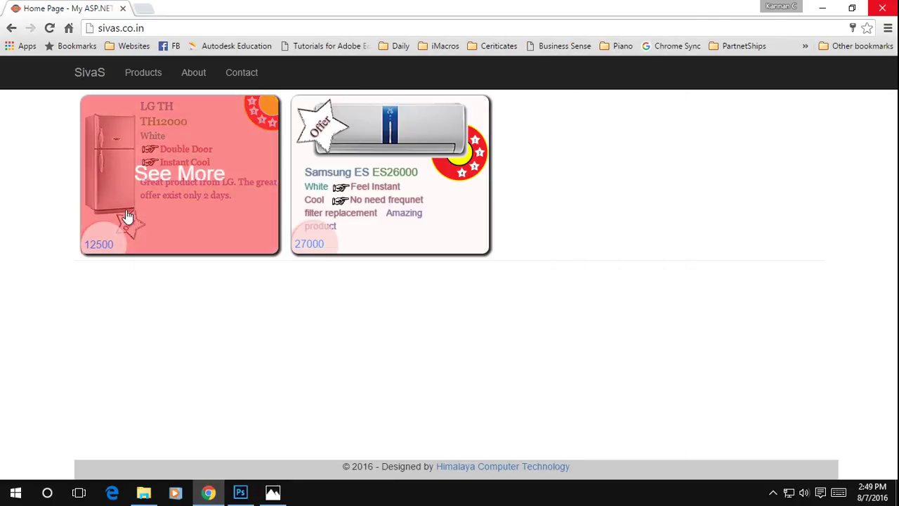
mouse_move(180, 174)
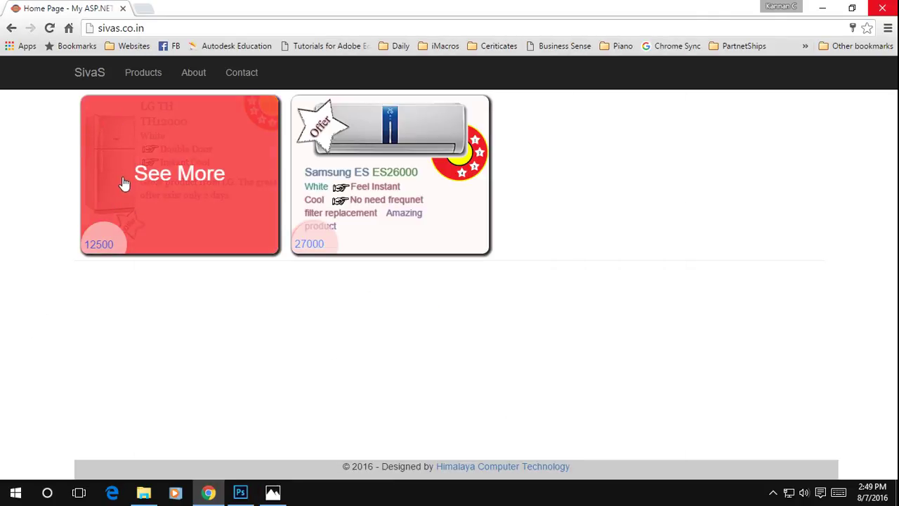
click(273, 491)
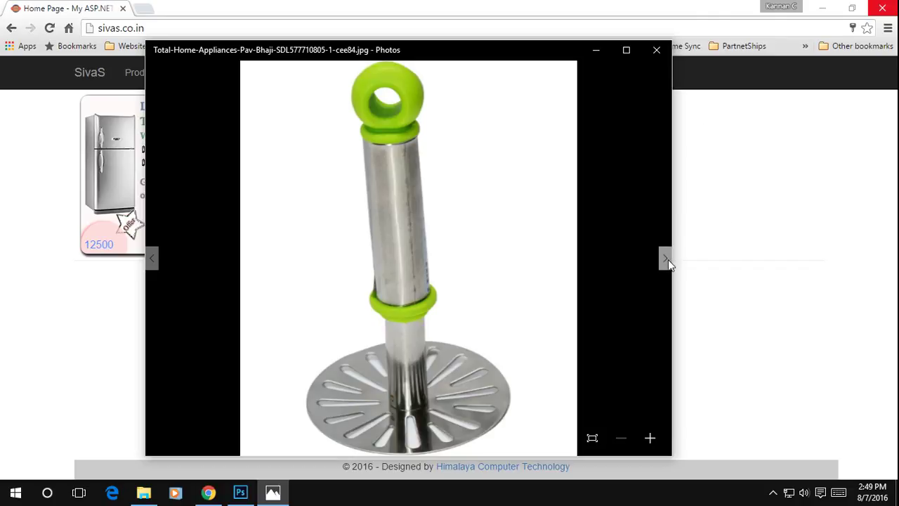
Step back and forth through the product photos, then close Photos.
click(668, 257)
click(153, 258)
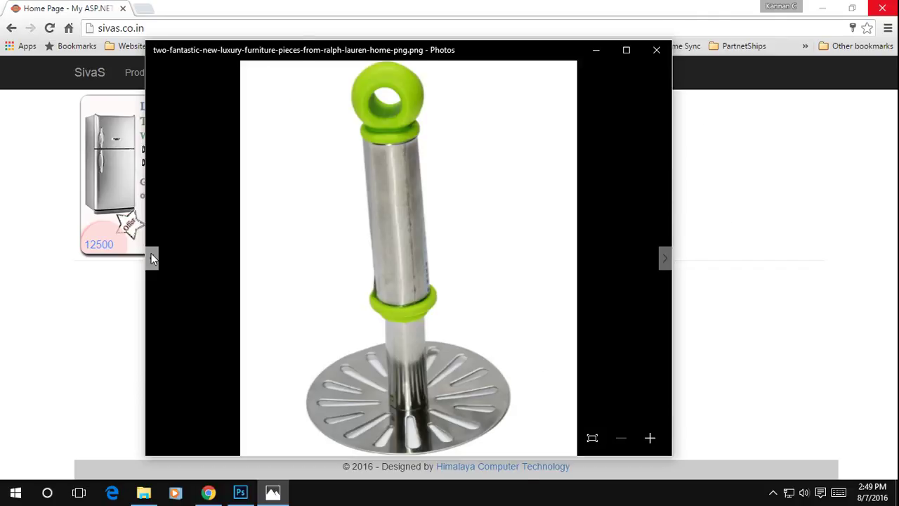
click(153, 260)
click(153, 261)
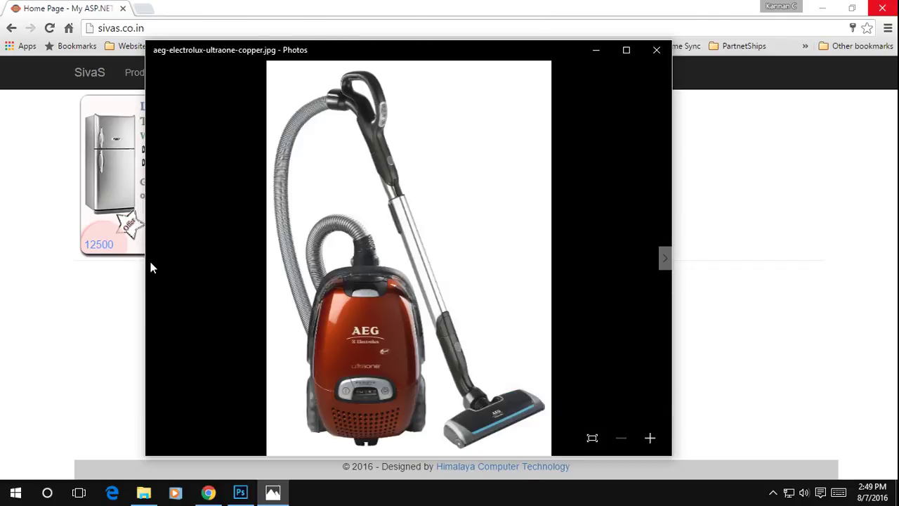
click(664, 259)
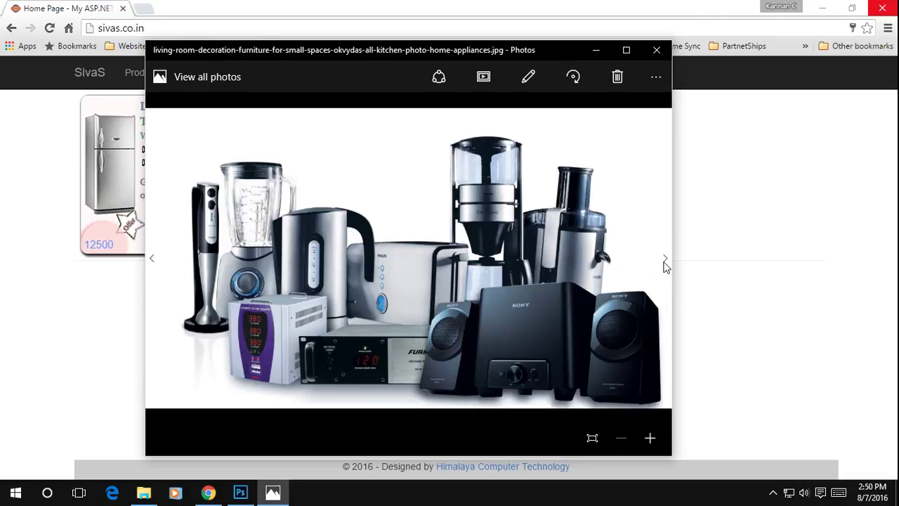
click(665, 260)
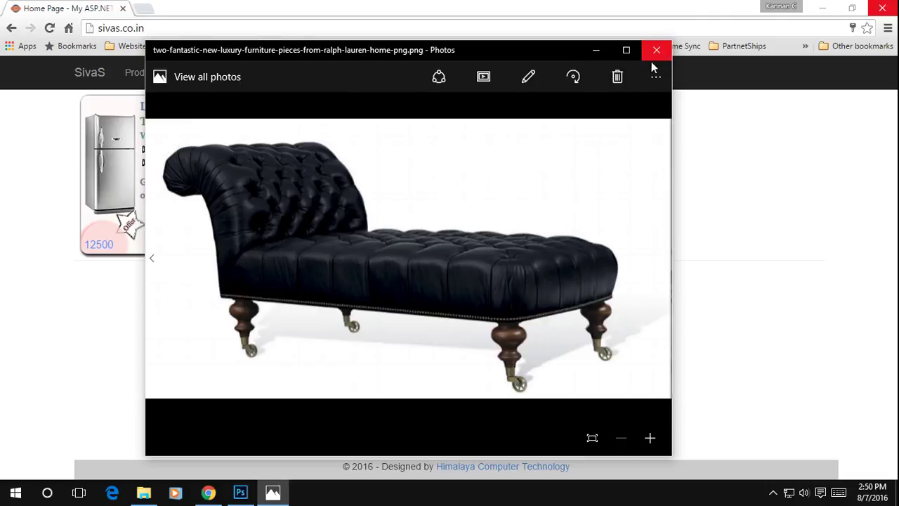
click(151, 260)
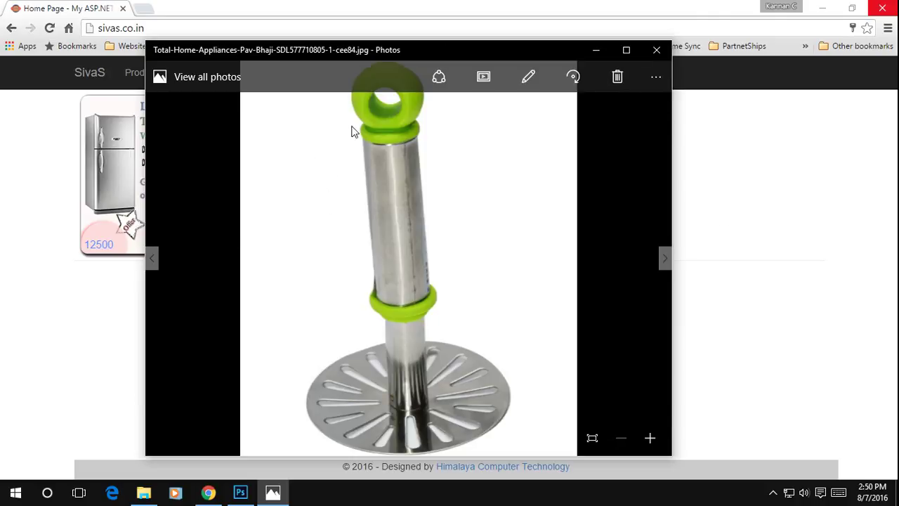
click(659, 51)
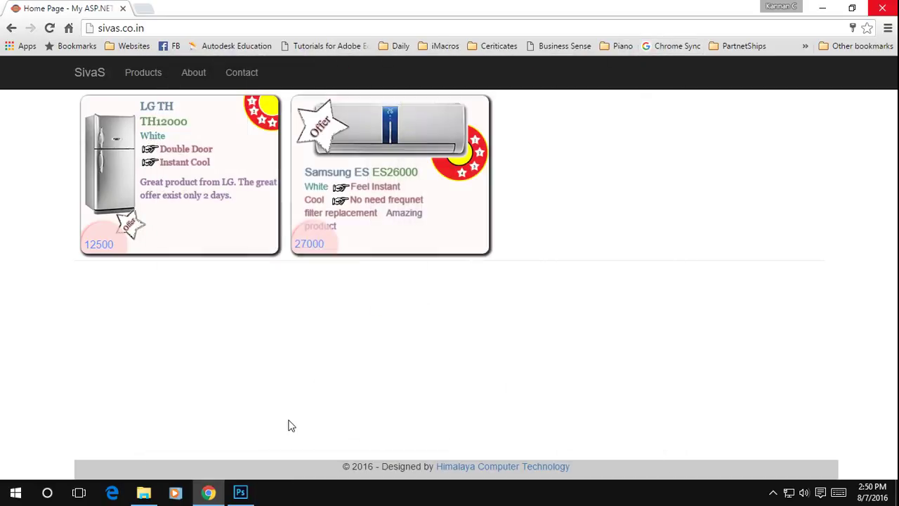
Play the Landscape action and place Household-appliances-e1445243818843.jpg from Downloads > Sivas.
click(241, 492)
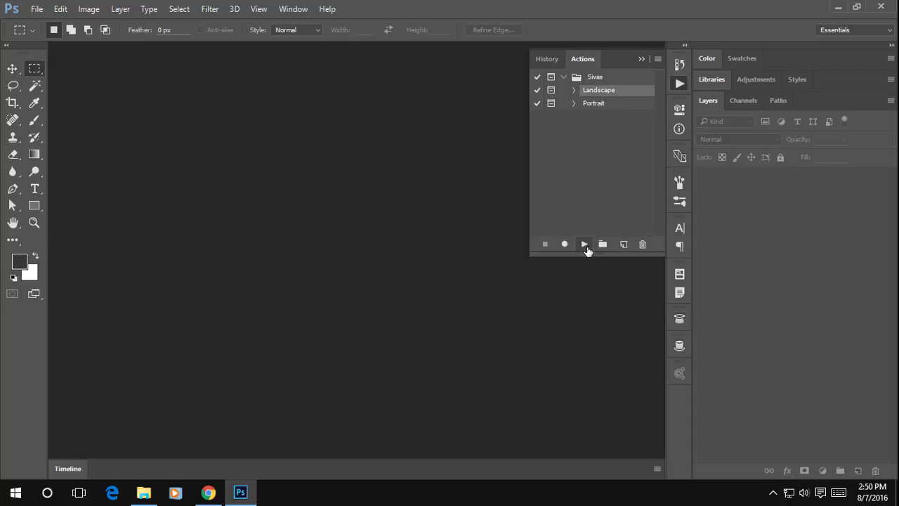
click(585, 244)
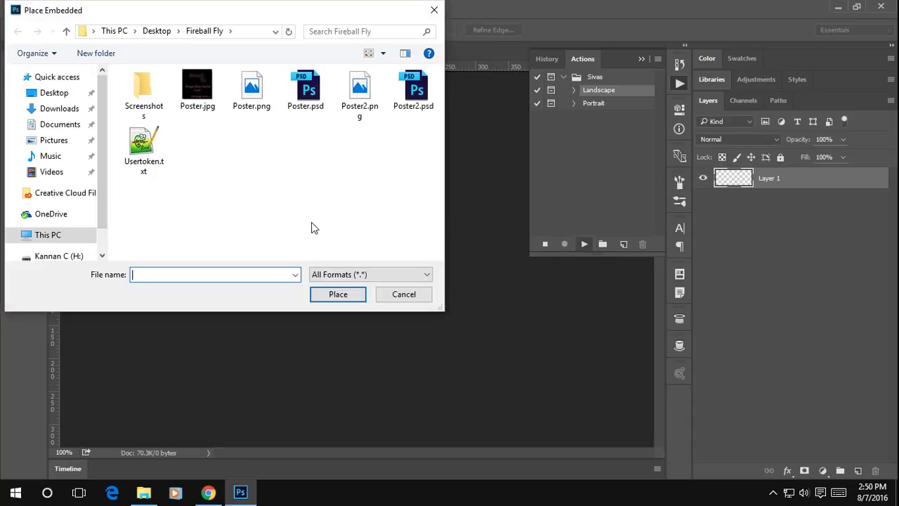
click(59, 109)
double_click(198, 144)
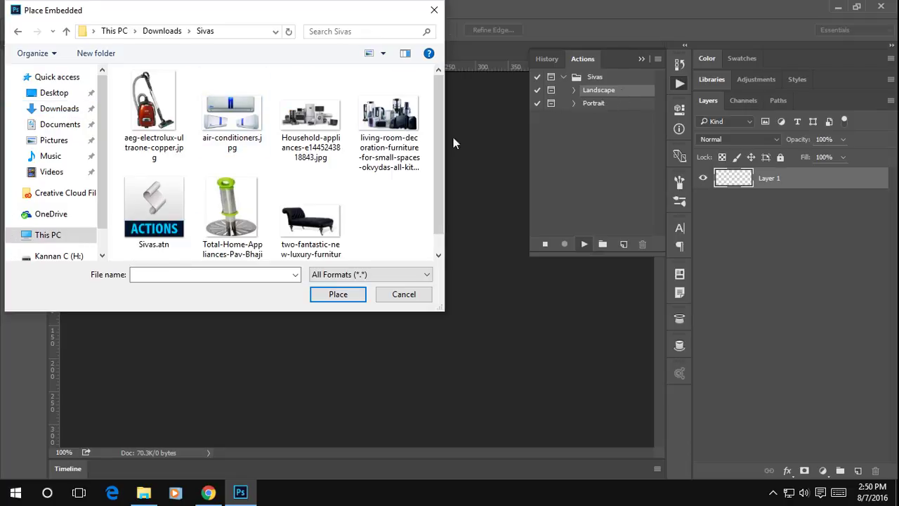
double_click(316, 113)
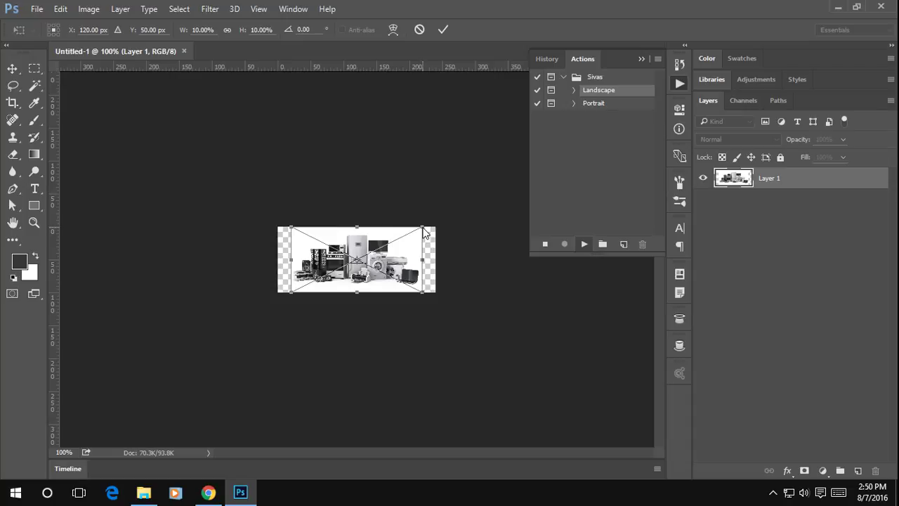
Scale the placed appliances photo up to cover the canvas and commit the placement.
mouse_move(423, 227)
mouse_down()
mouse_move(441, 215)
mouse_move(433, 217)
mouse_up()
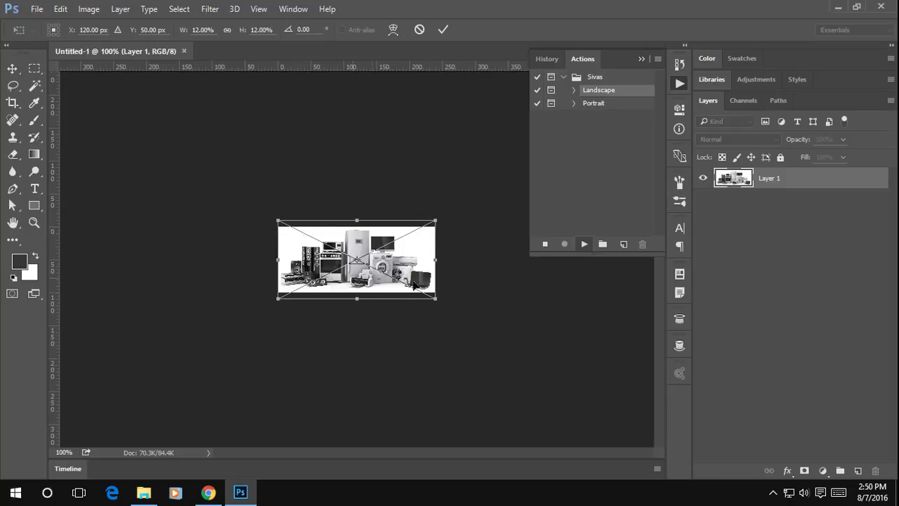
click(444, 28)
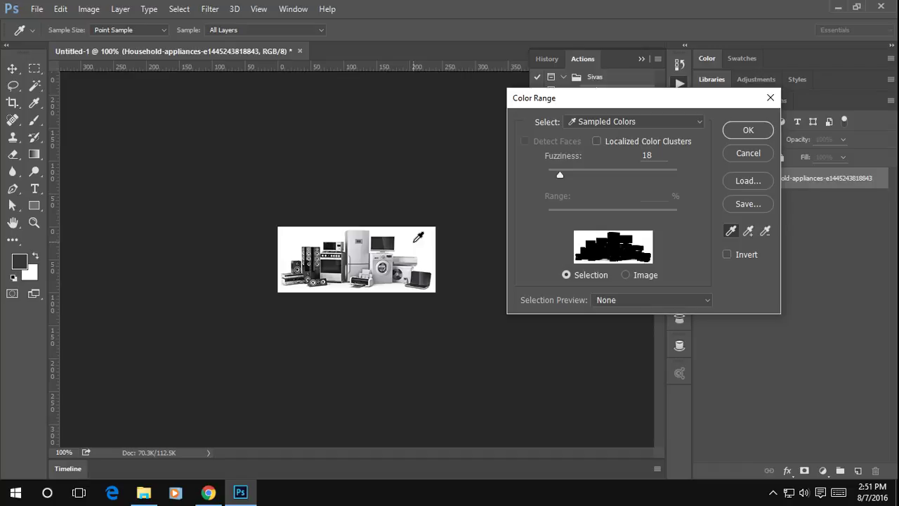
Color Range-select the white background around the appliances at a fuzziness of about 11.
click(289, 255)
mouse_move(560, 174)
mouse_down()
mouse_move(639, 173)
mouse_move(557, 179)
mouse_up()
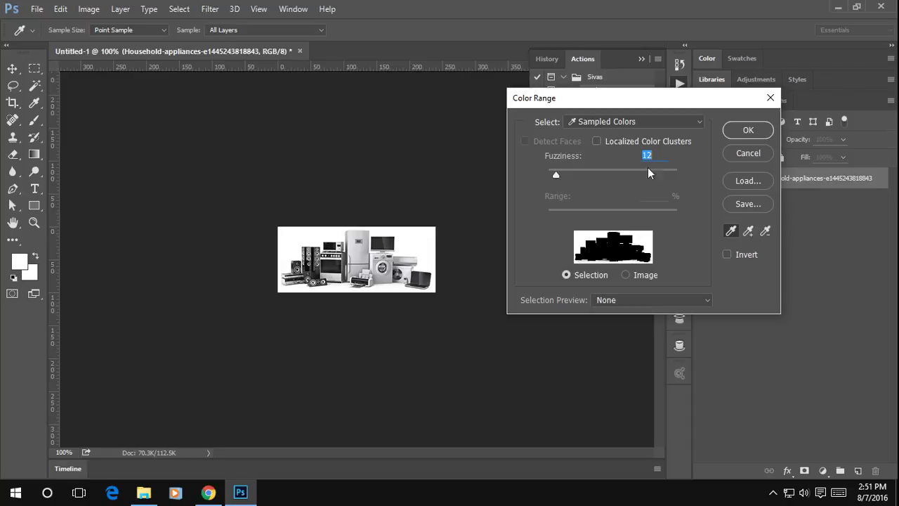
key(Down)
click(748, 130)
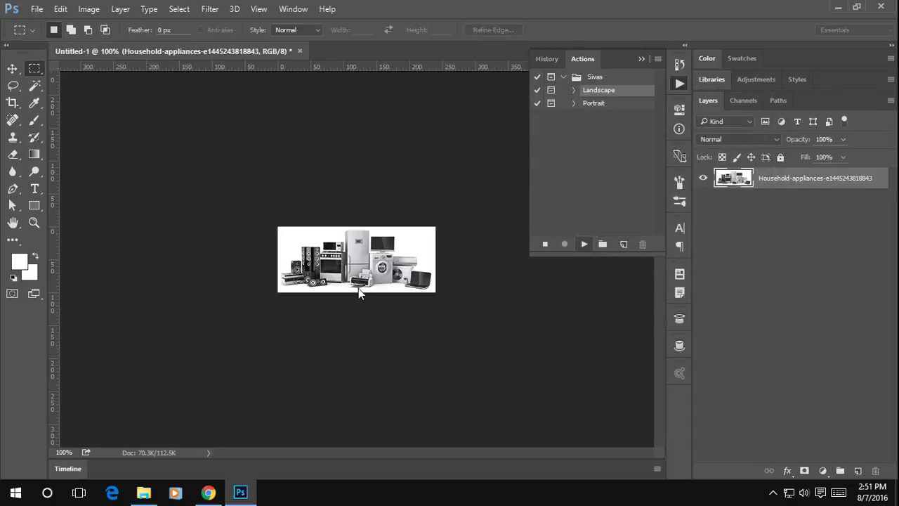
In Save for Web, change the format from JPEG to transparent PNG-24 and proceed to saving.
key(ctrl+alt+shift+s)
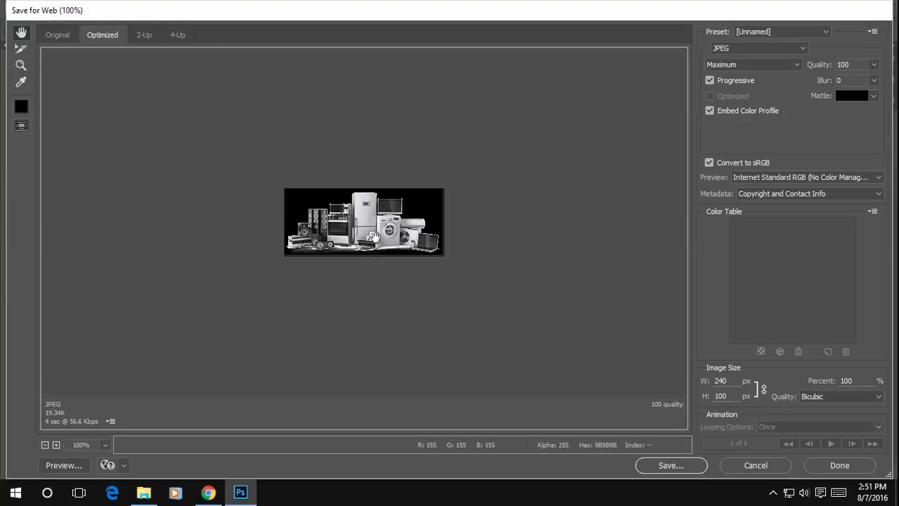
click(750, 47)
click(733, 80)
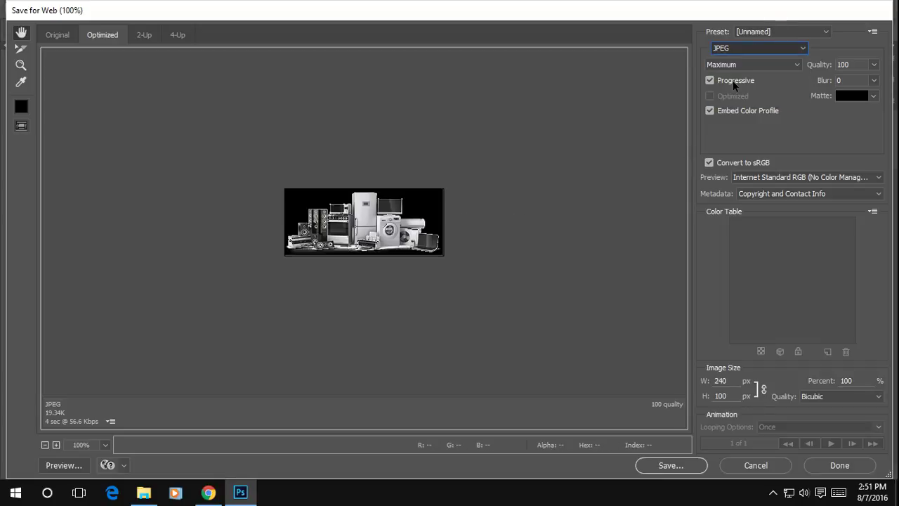
click(744, 48)
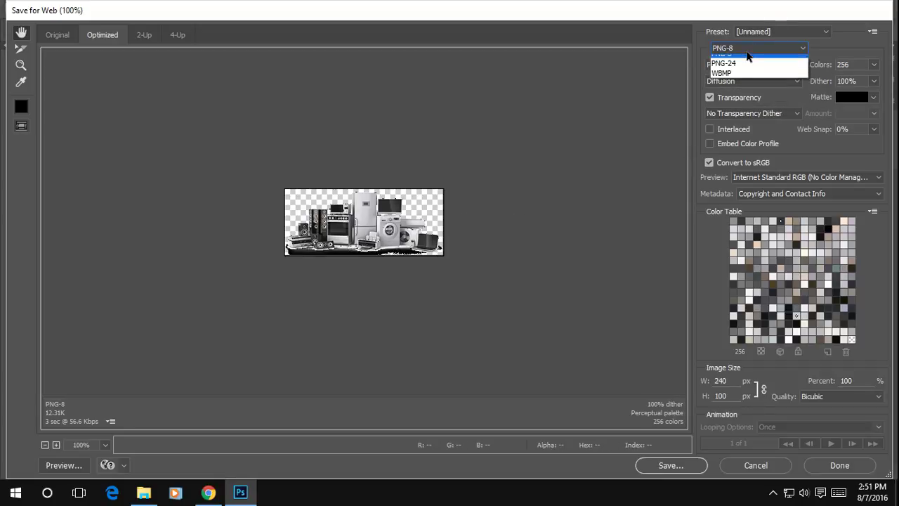
click(739, 89)
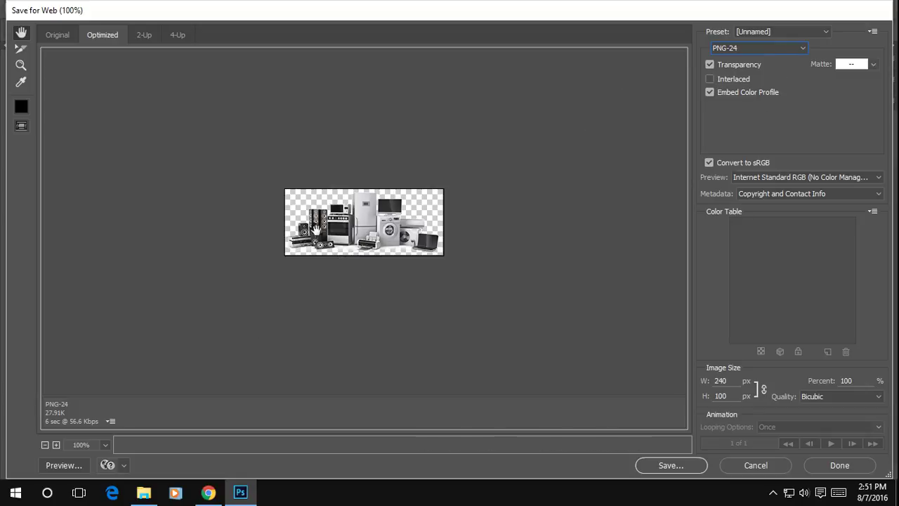
click(686, 464)
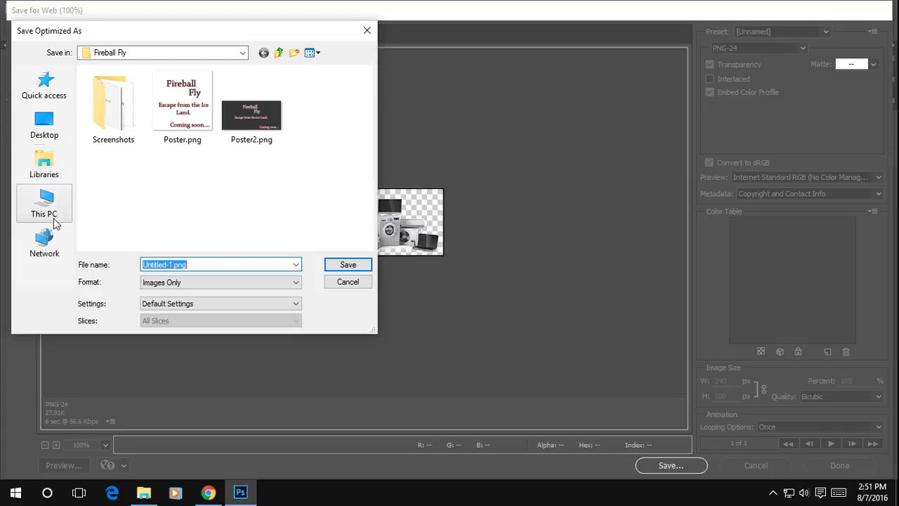
Create a new Image Work folder inside Downloads > Sivas as the save location.
click(56, 130)
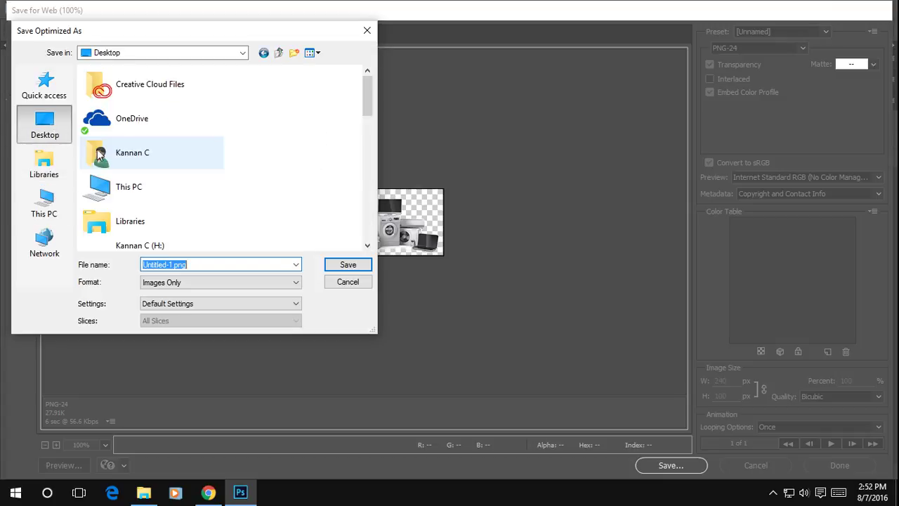
click(44, 207)
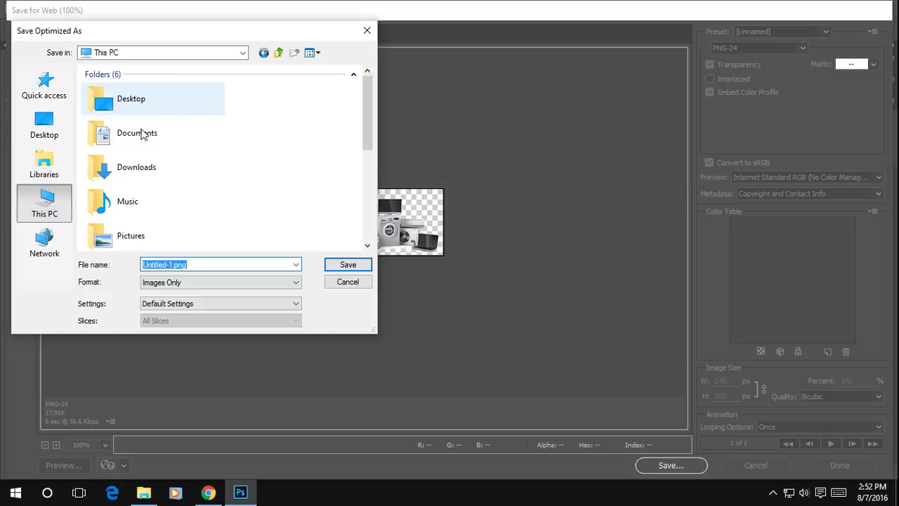
double_click(149, 173)
double_click(203, 169)
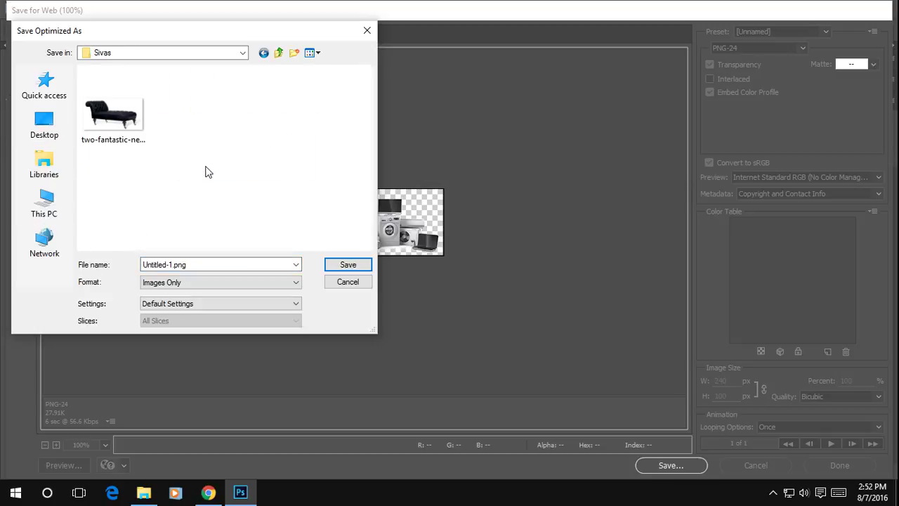
click(294, 54)
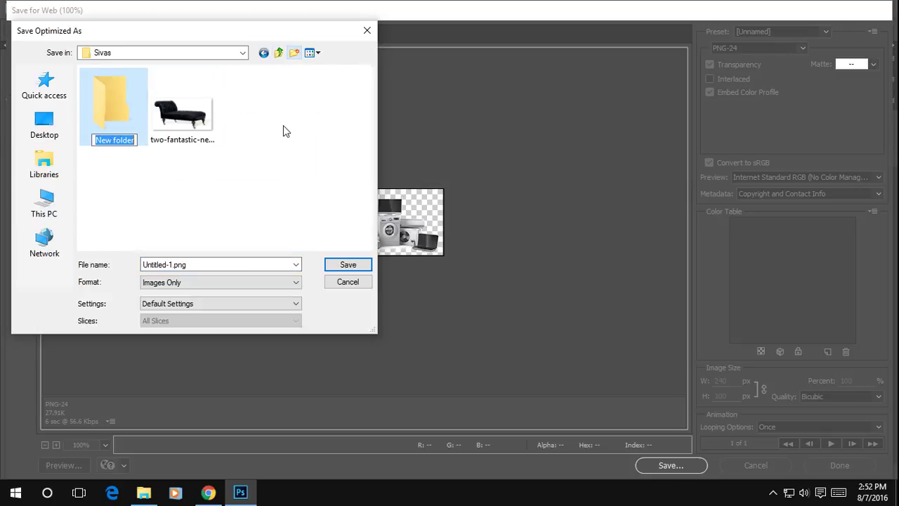
text(Image )
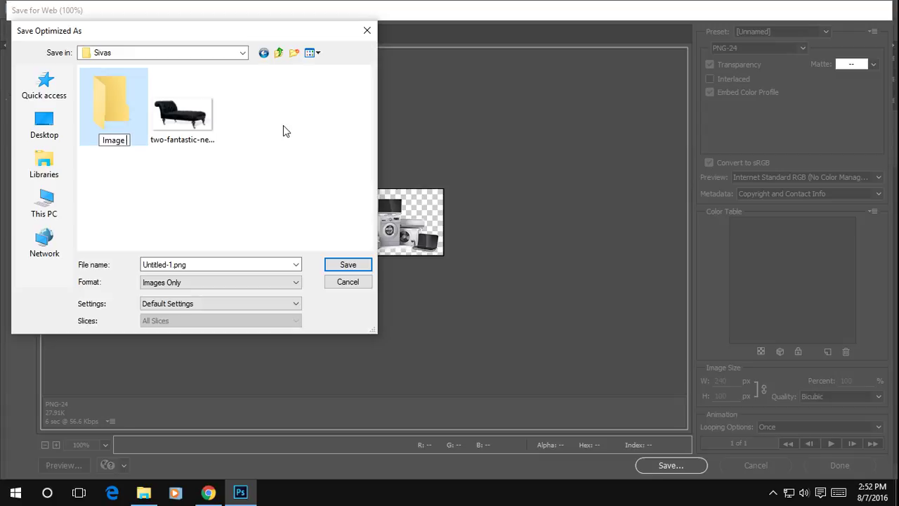
text(Work)
key(Return)
key(Return)
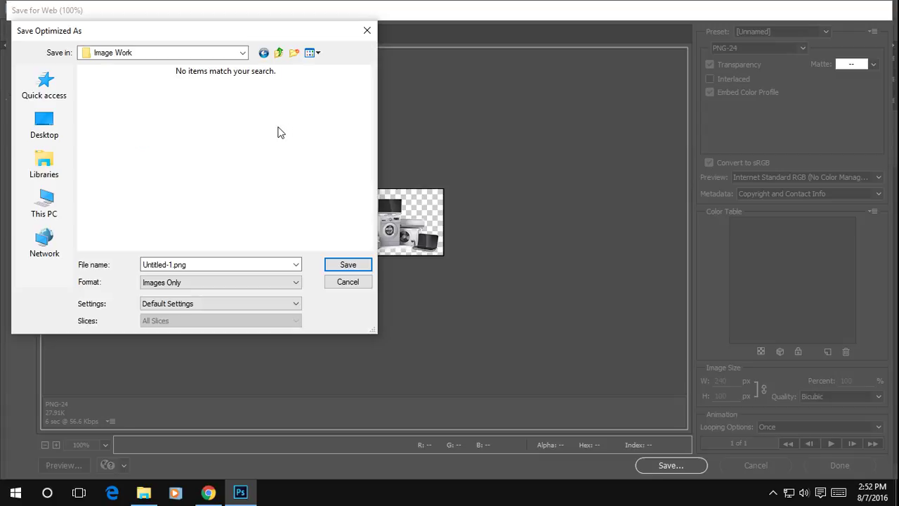
Save the optimized PNG there as Test1.
double_click(221, 264)
text(T)
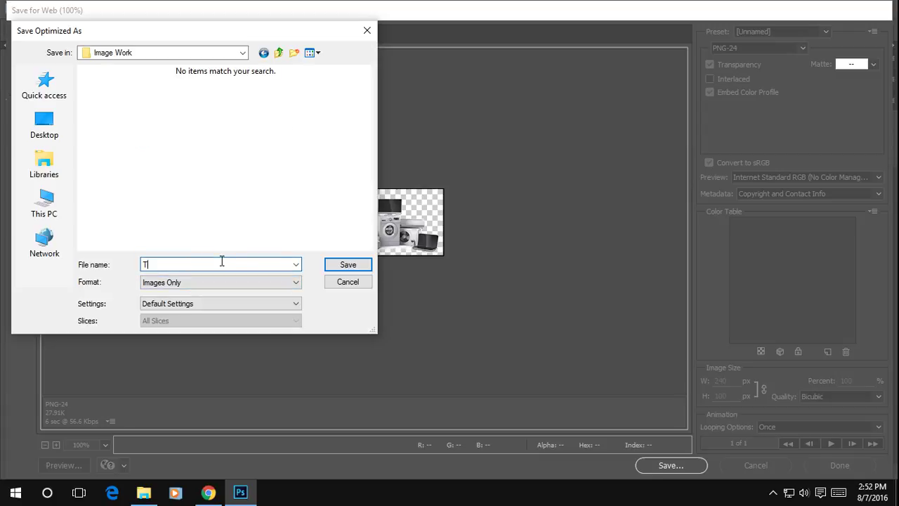
text(est)
key(Return)
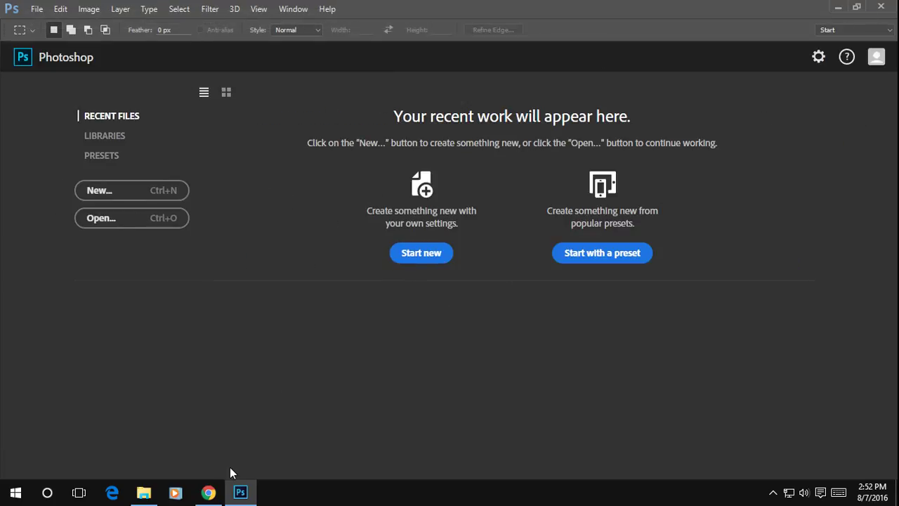
Confirm in Test1.png's Properties details that it is 240 x 100, then return to sivas.co.in in Chrome.
click(143, 492)
click(562, 380)
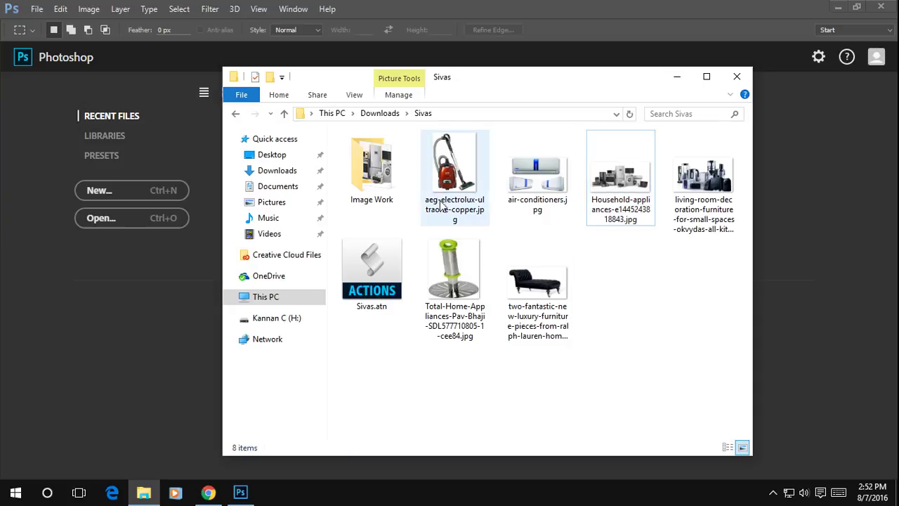
double_click(372, 165)
click(376, 144)
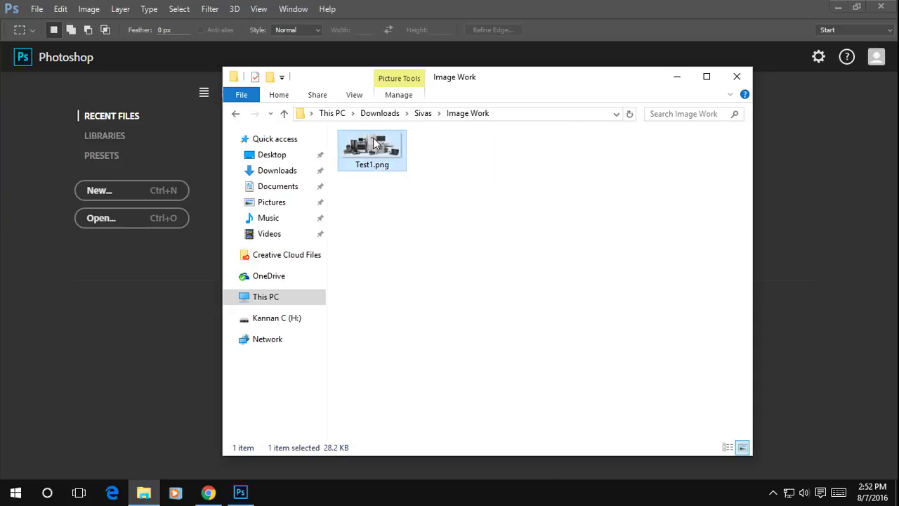
right_click(376, 144)
click(457, 470)
click(463, 169)
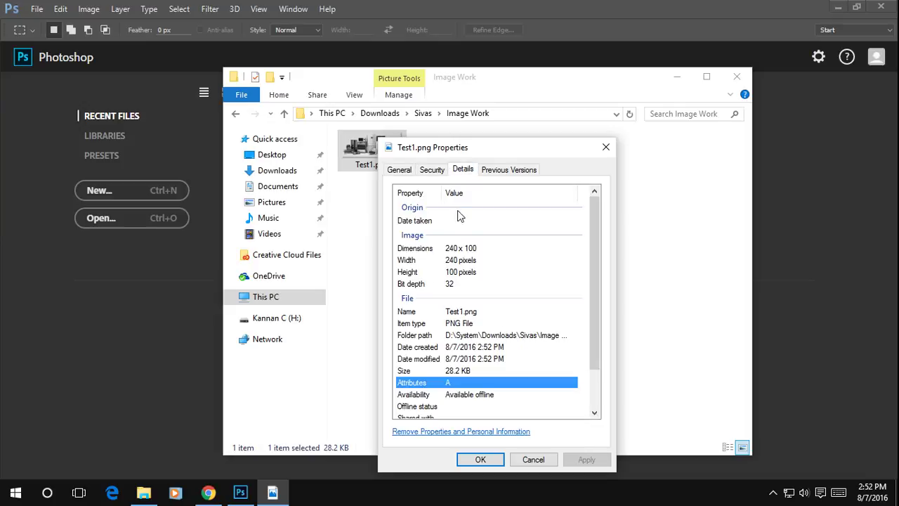
click(533, 459)
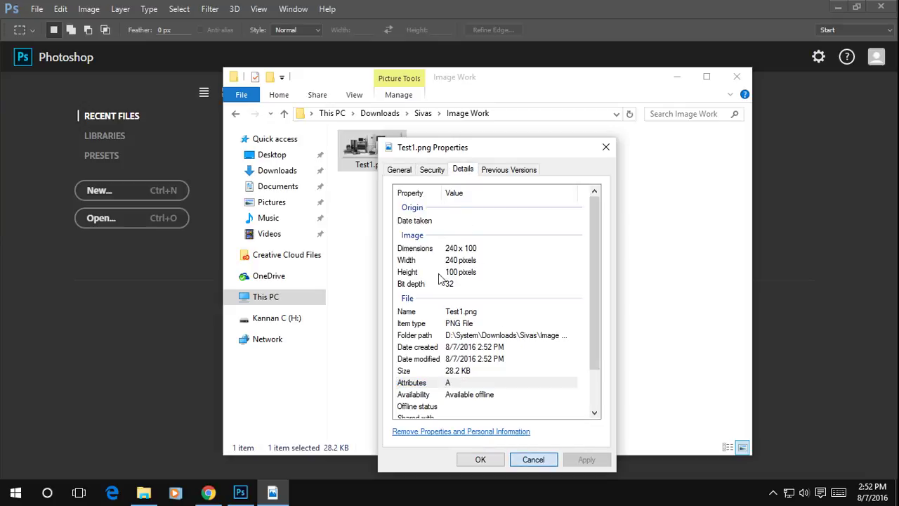
key(Return)
click(207, 492)
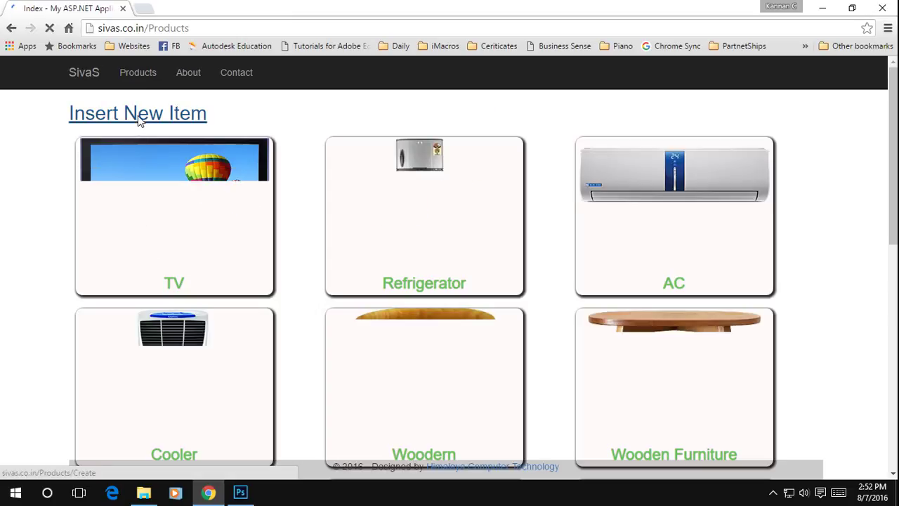
Choose the SmallAppliances category and fill in the Company, Brand and Model fields.
click(144, 492)
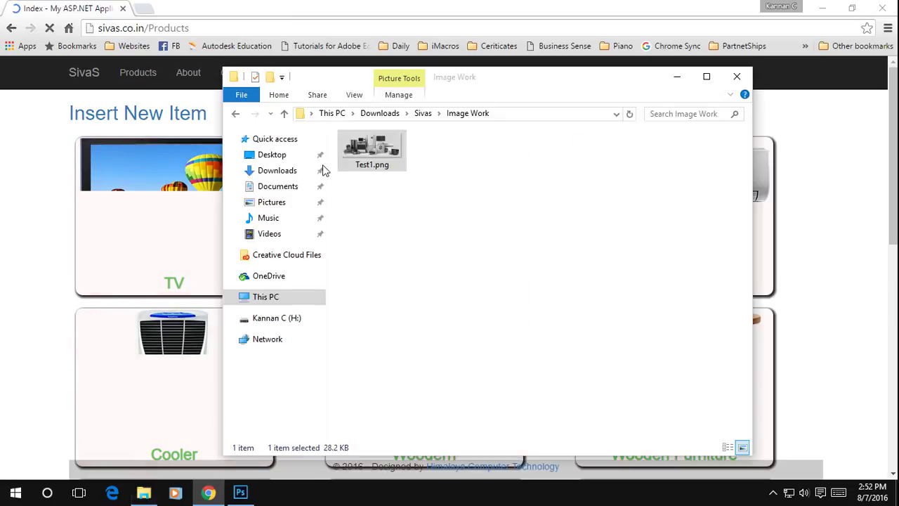
drag(368, 147, 175, 383)
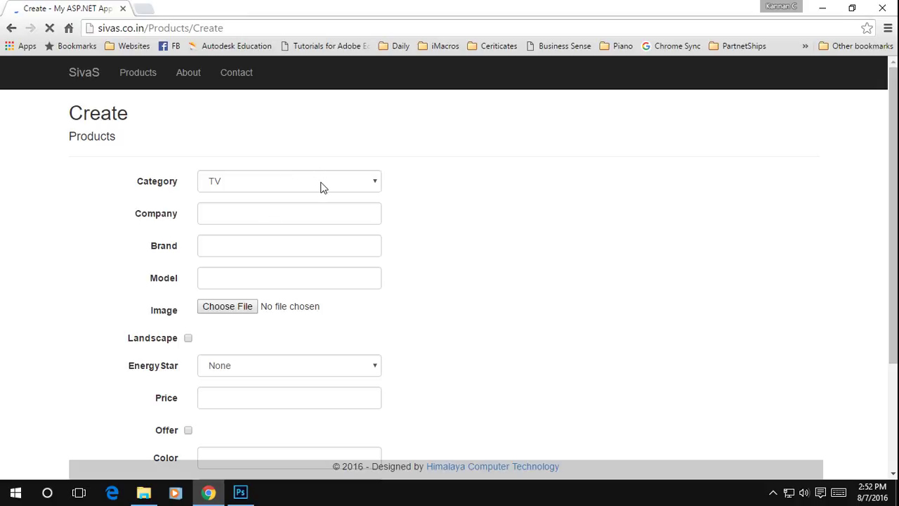
click(355, 181)
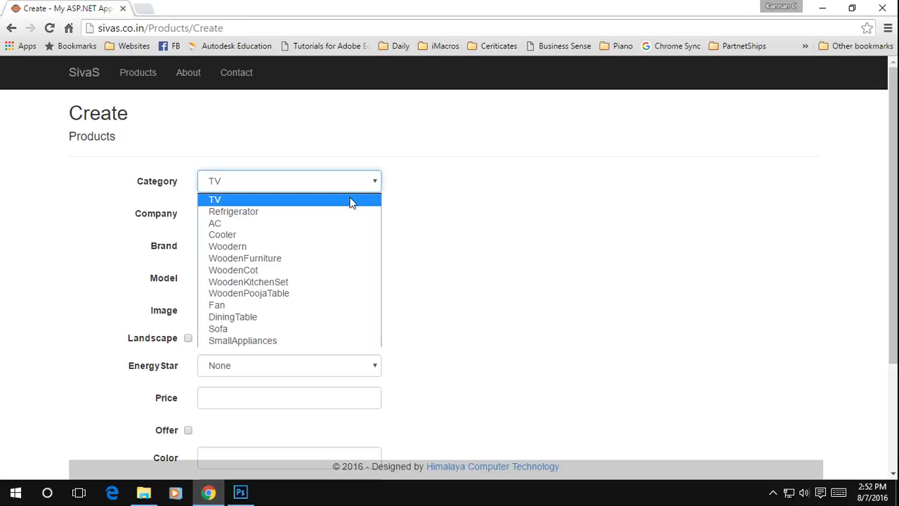
click(269, 341)
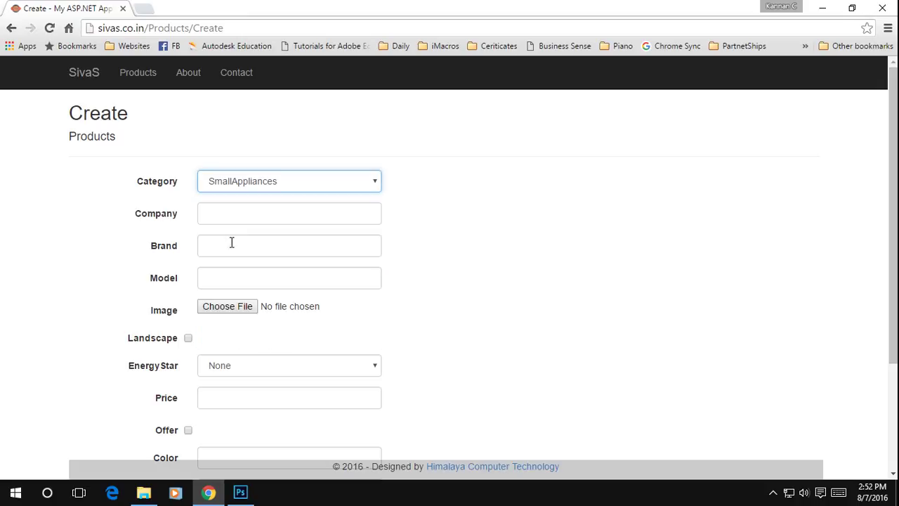
click(235, 207)
text(Testing)
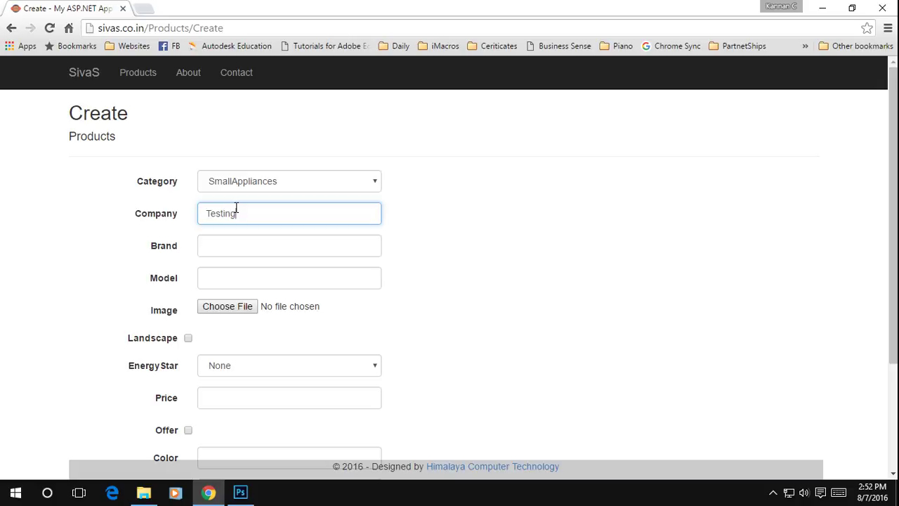
key(Tab)
text(Testin)
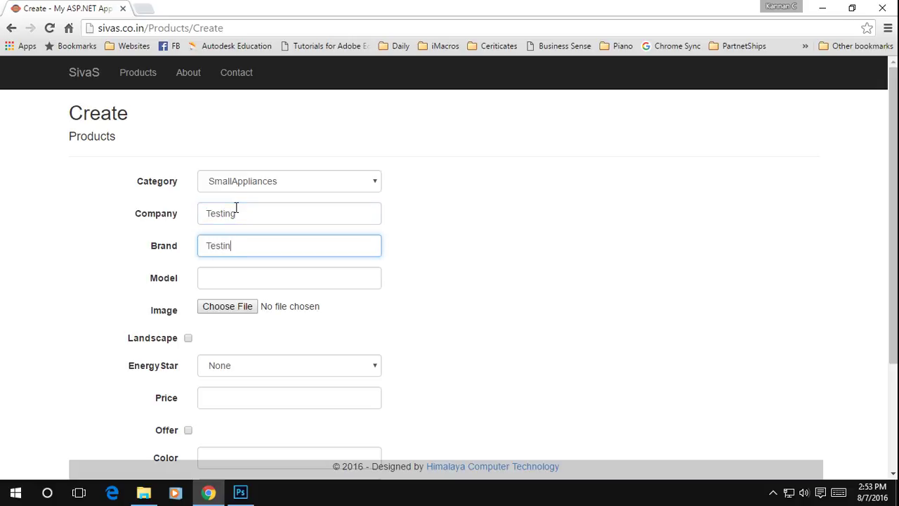
key(Tab)
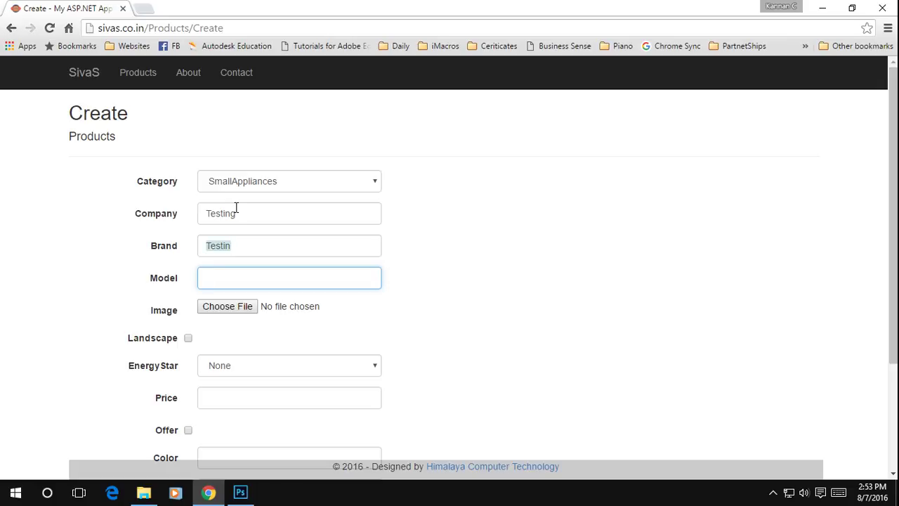
text(testyin)
key(Tab)
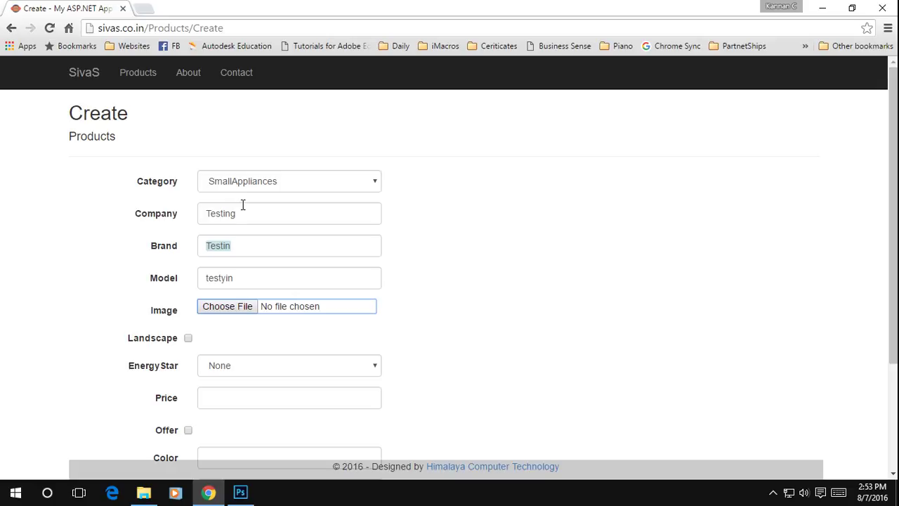
Upload Test1.png from Sivas > Image Work as the product image and tick Landscape.
click(227, 307)
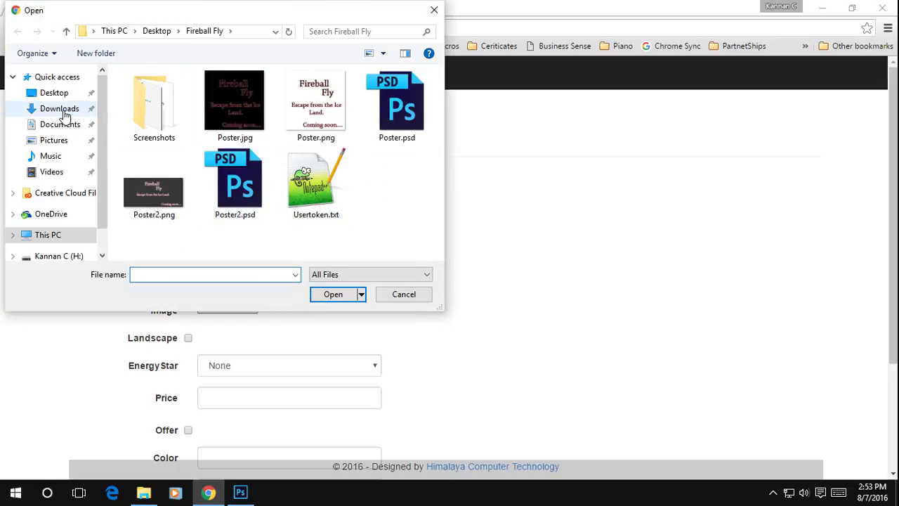
click(60, 108)
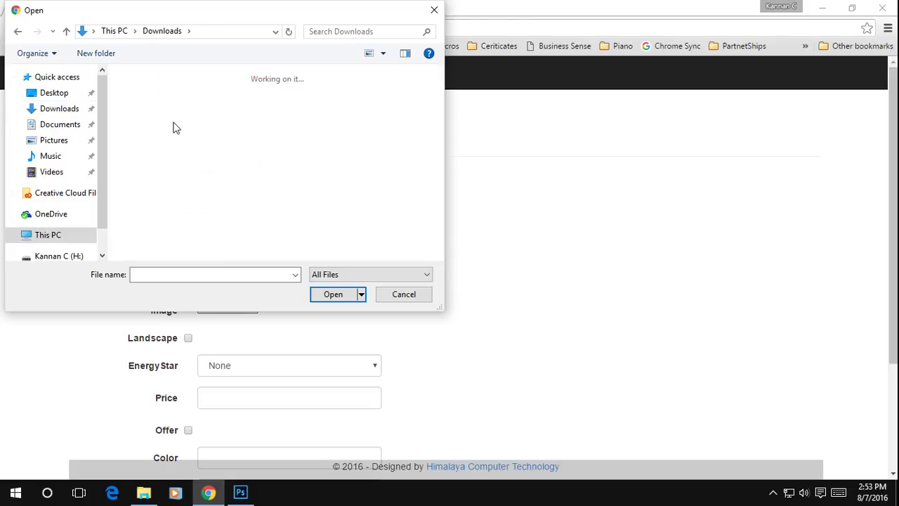
double_click(176, 128)
double_click(155, 111)
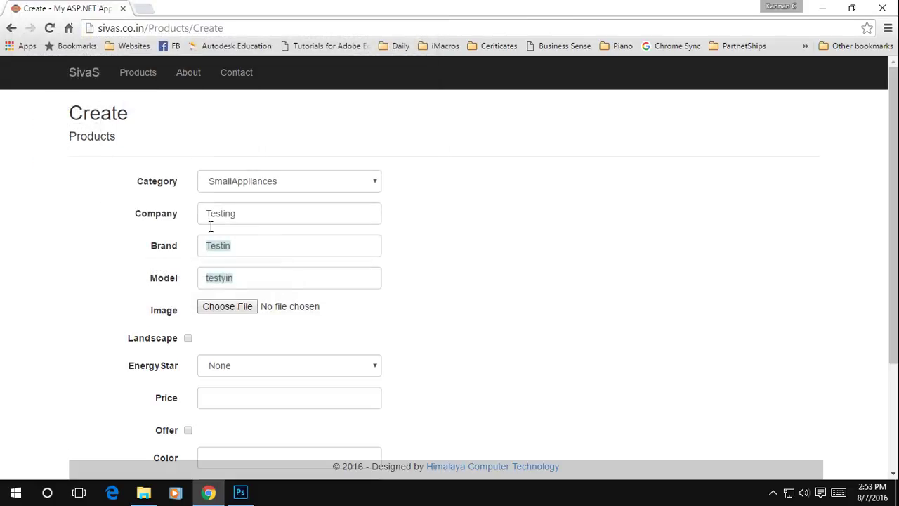
click(188, 338)
Enter price 1321, the colour and the specification for the product.
scroll(441, 338, down, 3)
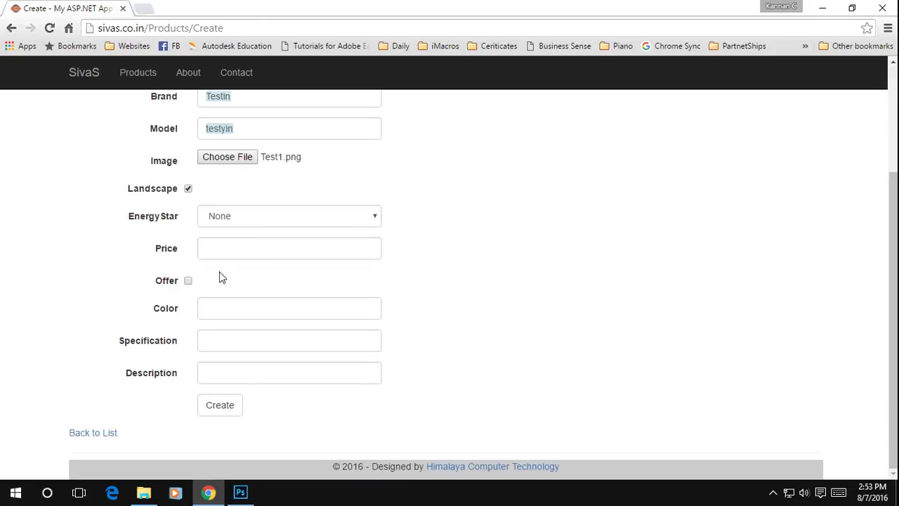
click(226, 251)
text(1321)
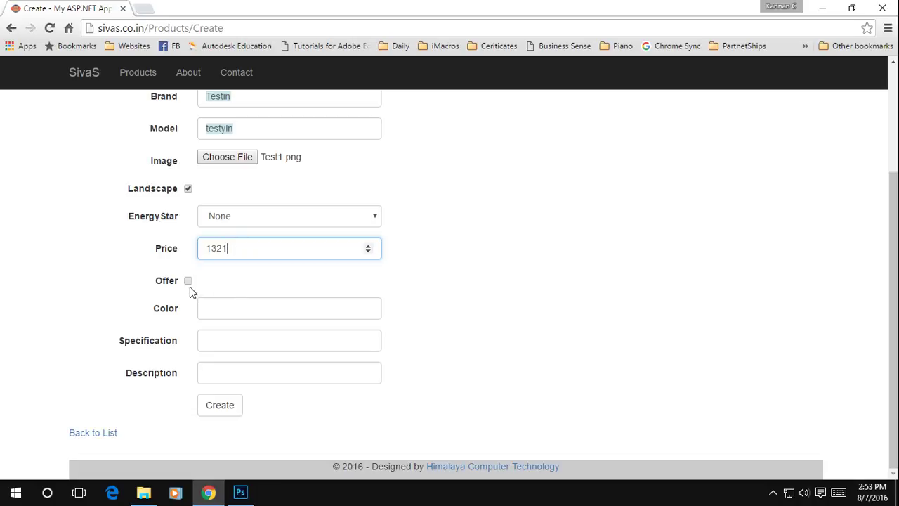
click(218, 309)
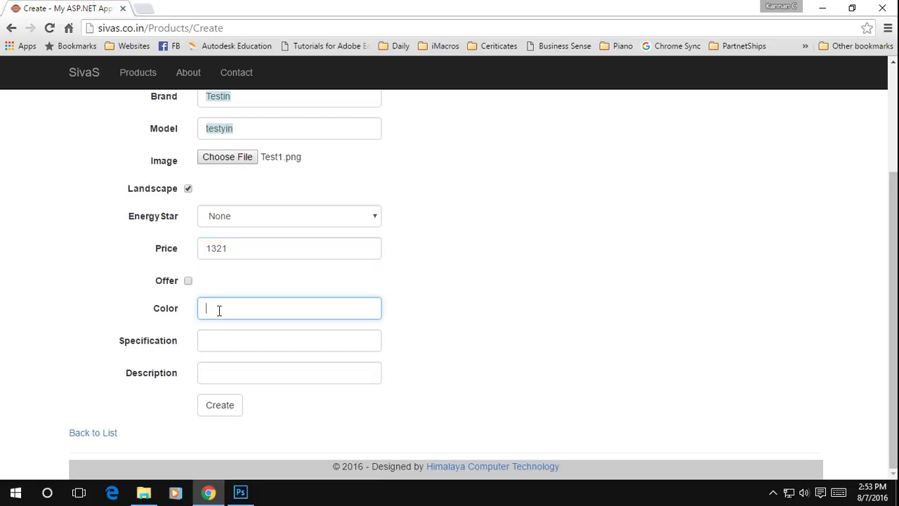
click(143, 492)
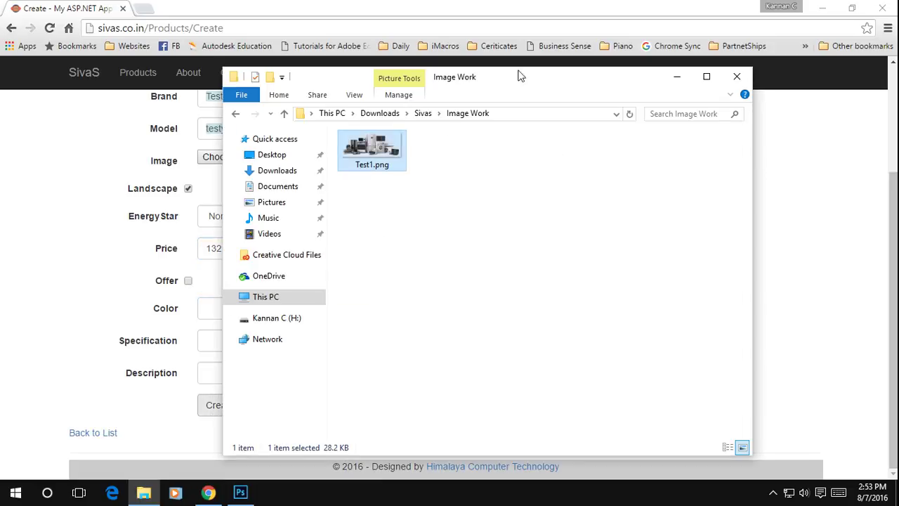
click(259, 309)
text(Balck & White)
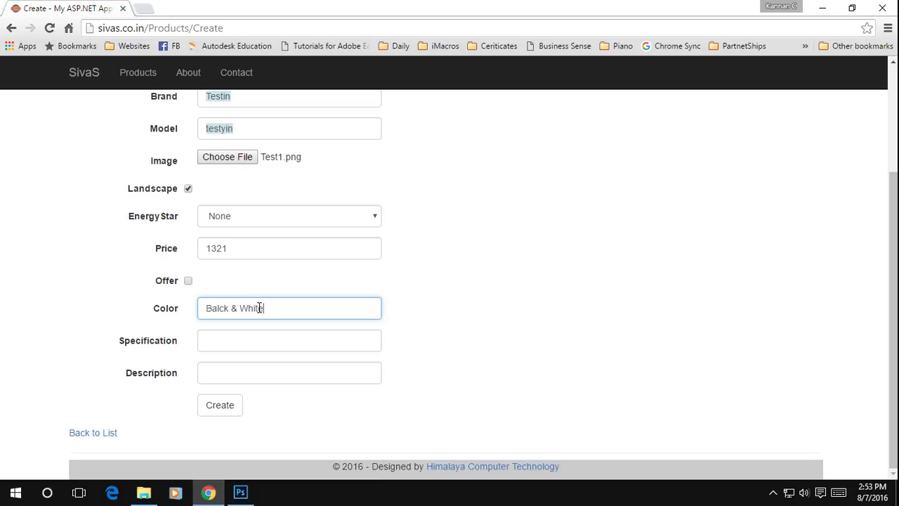
click(256, 344)
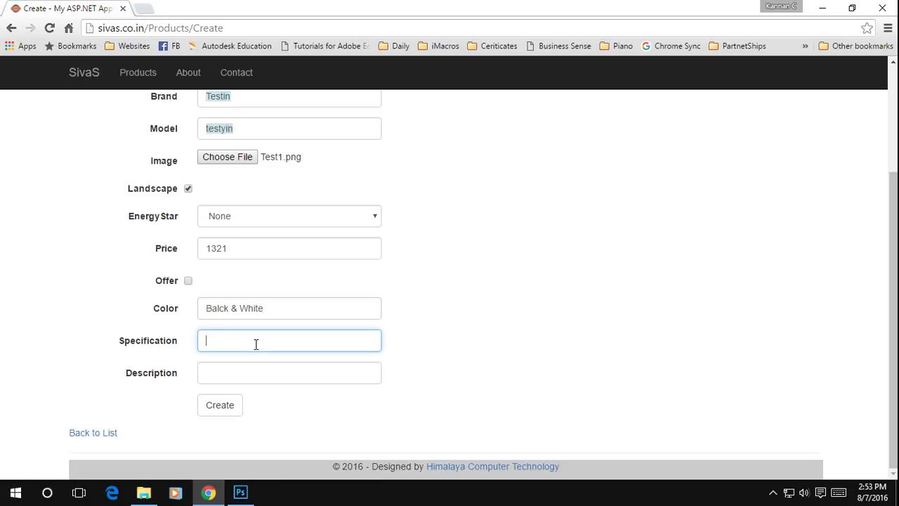
text(Testing)
click(218, 382)
text(Description about the product)
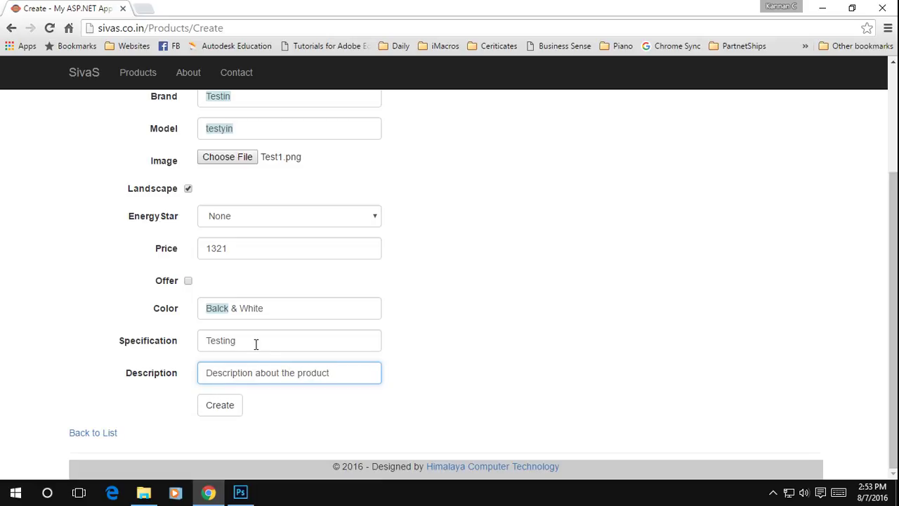
Create the product entry, then go back to the sivas.co.in home page via the SivaS link.
click(219, 406)
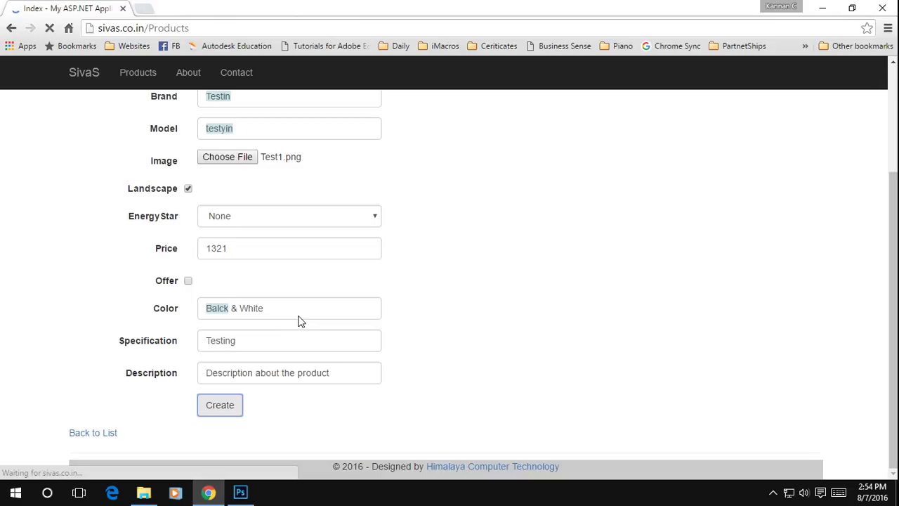
scroll(304, 295, down, 2)
scroll(304, 294, up, 2)
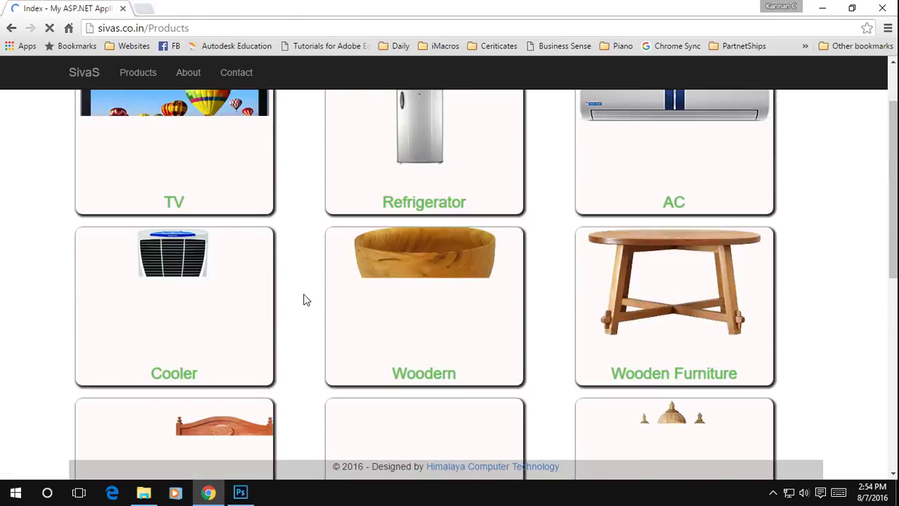
click(82, 80)
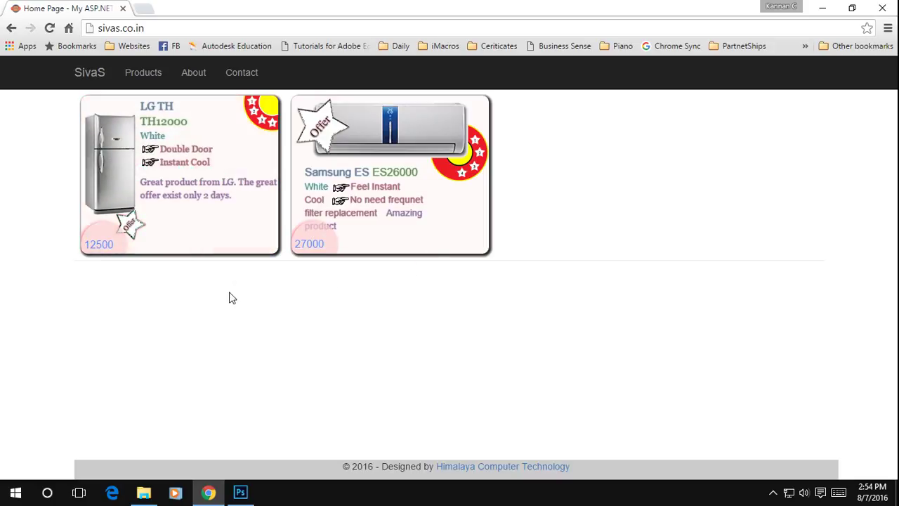
Browse from Products to the SmallAppliances category showing the new product card.
click(144, 76)
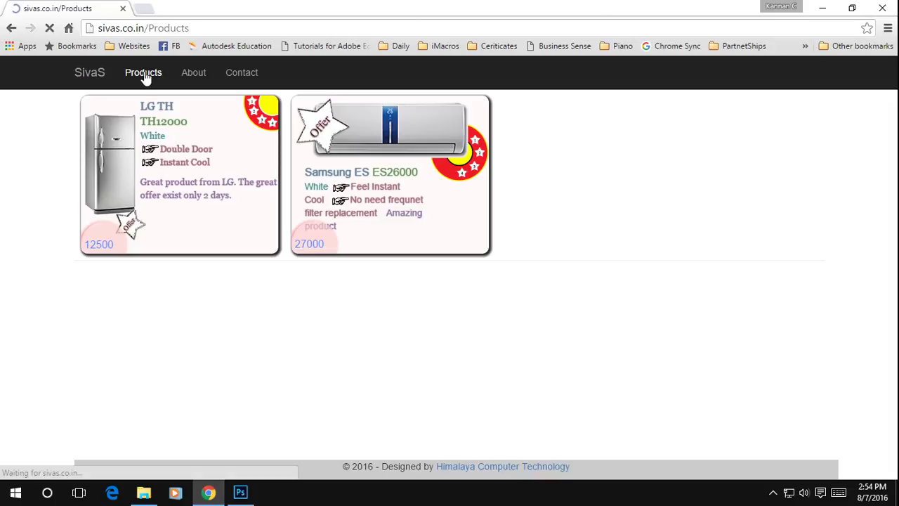
scroll(307, 277, down, 5)
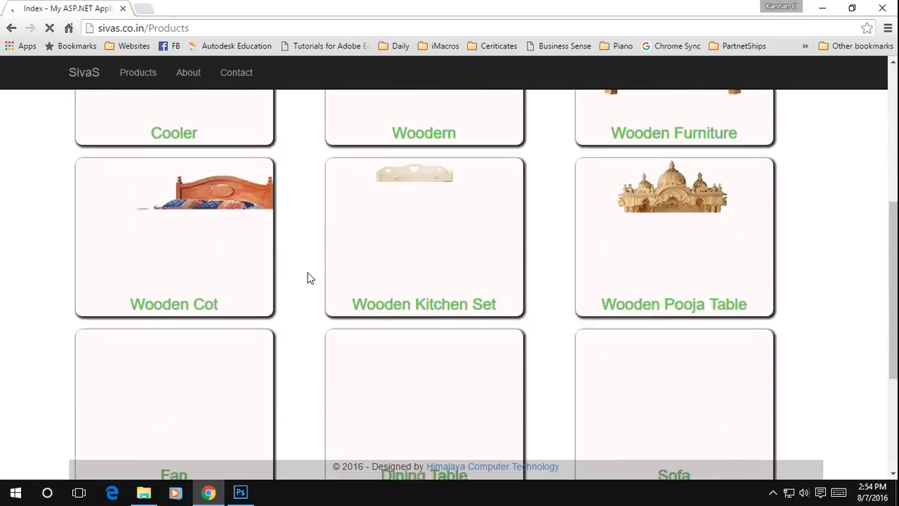
scroll(307, 277, down, 3)
scroll(409, 258, up, 2)
scroll(359, 352, down, 2)
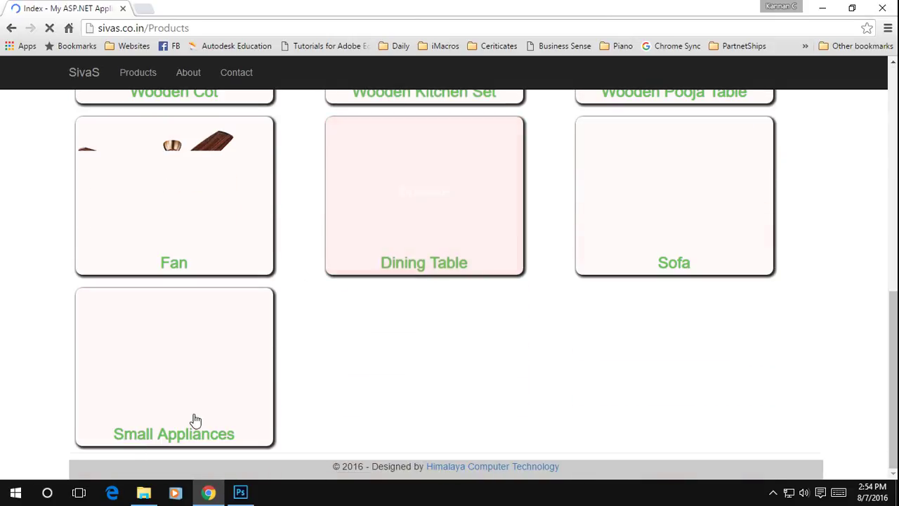
mouse_move(174, 367)
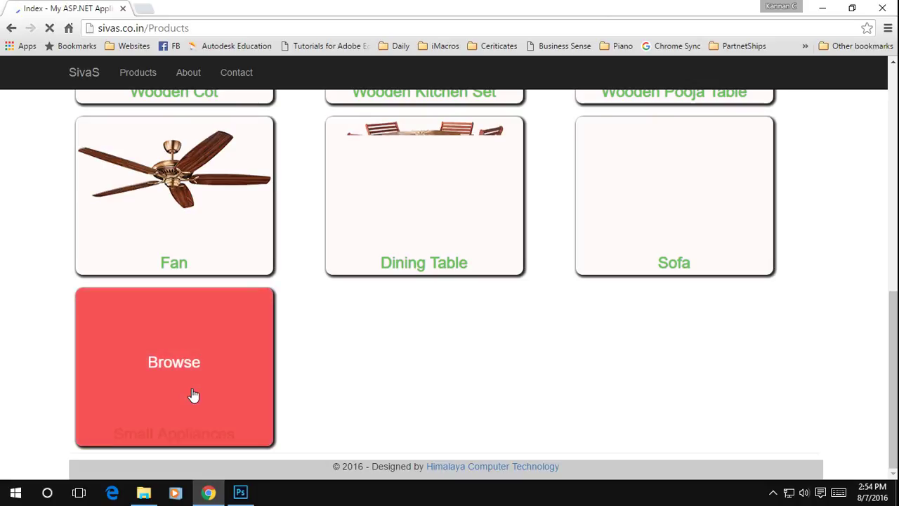
click(193, 396)
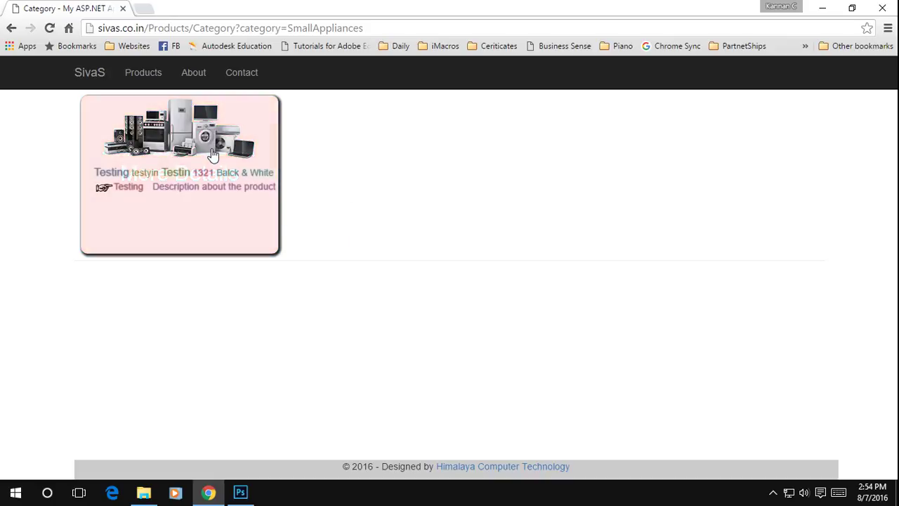
Show the Actions panel in Photoshop and play the Sivas set's Portrait action.
click(240, 492)
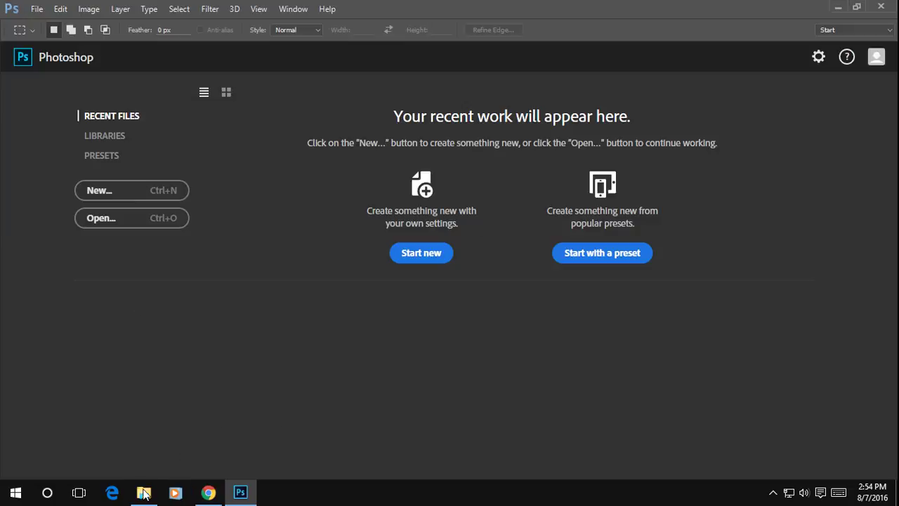
click(293, 8)
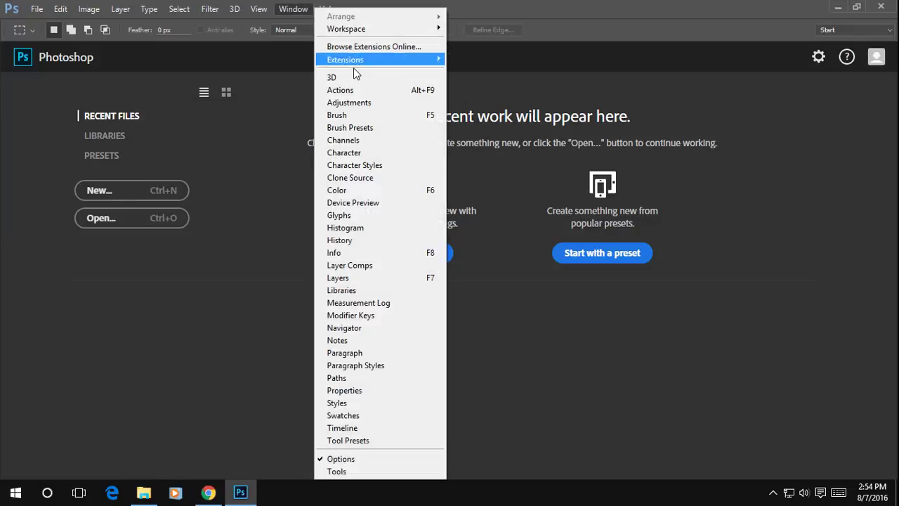
click(362, 89)
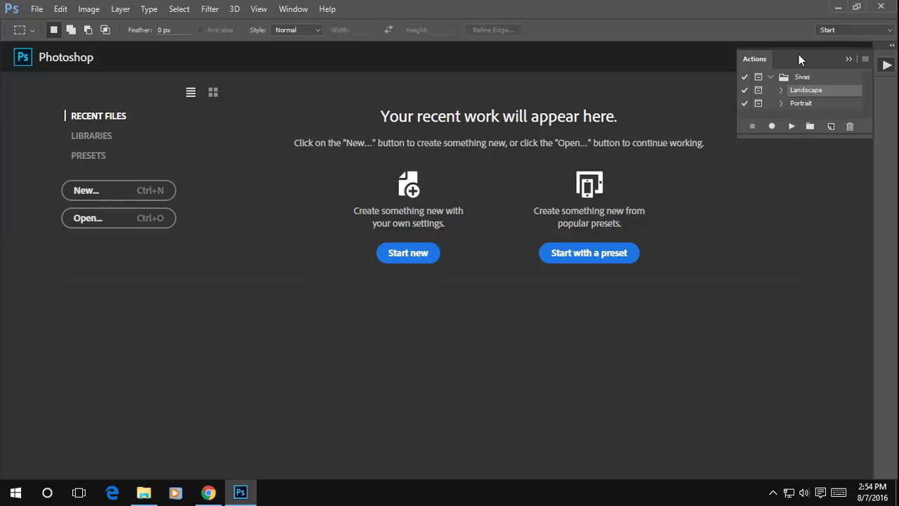
click(808, 104)
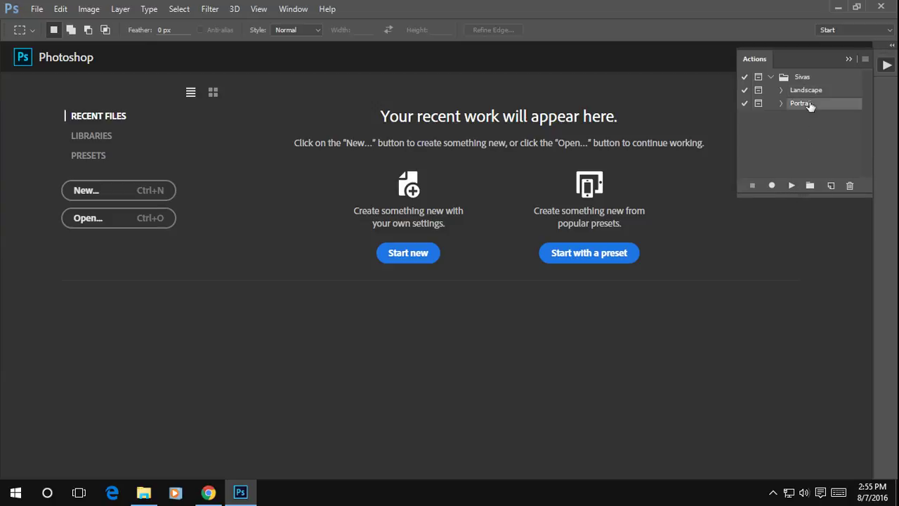
click(808, 92)
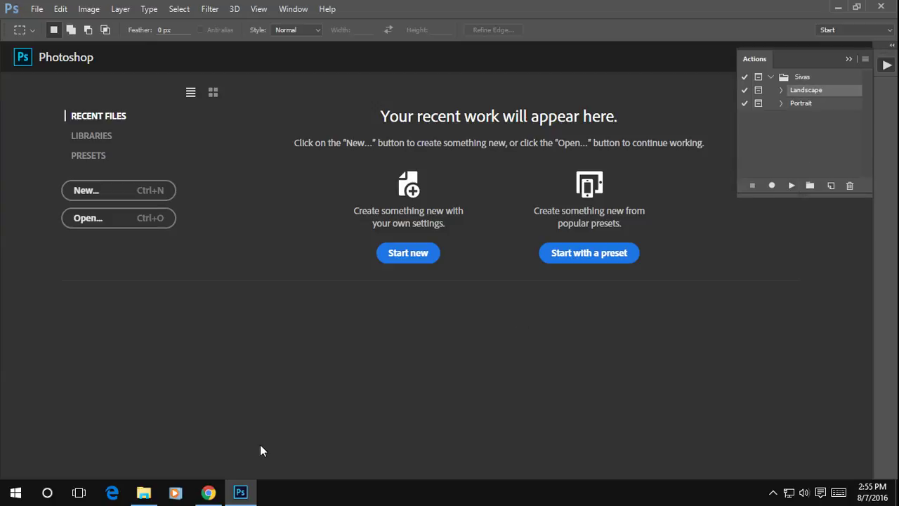
click(143, 491)
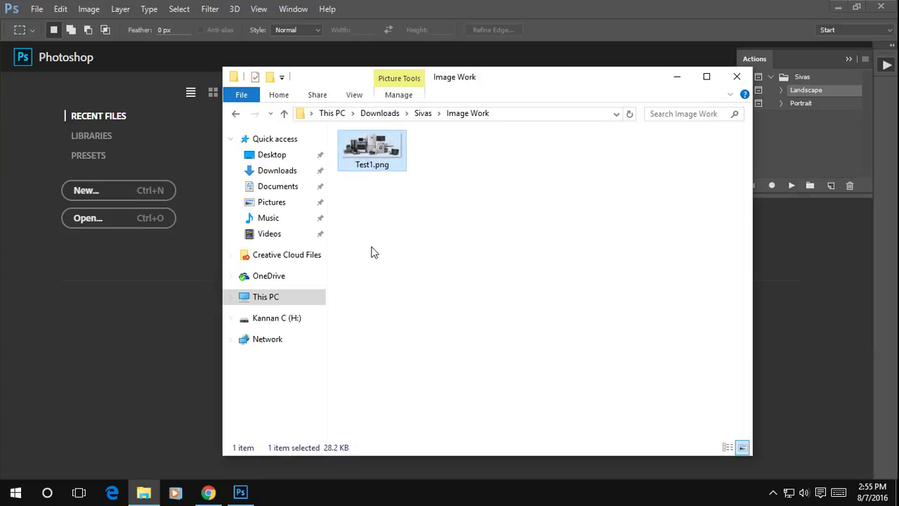
click(737, 77)
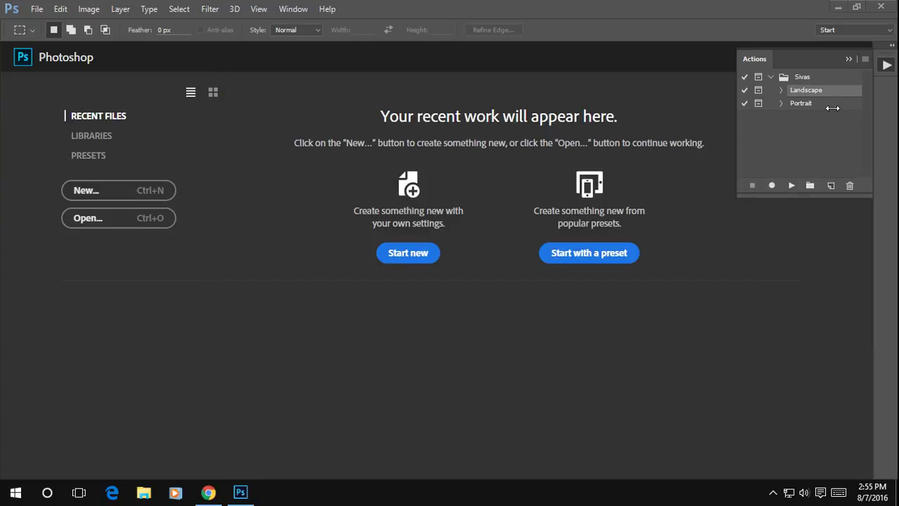
click(829, 105)
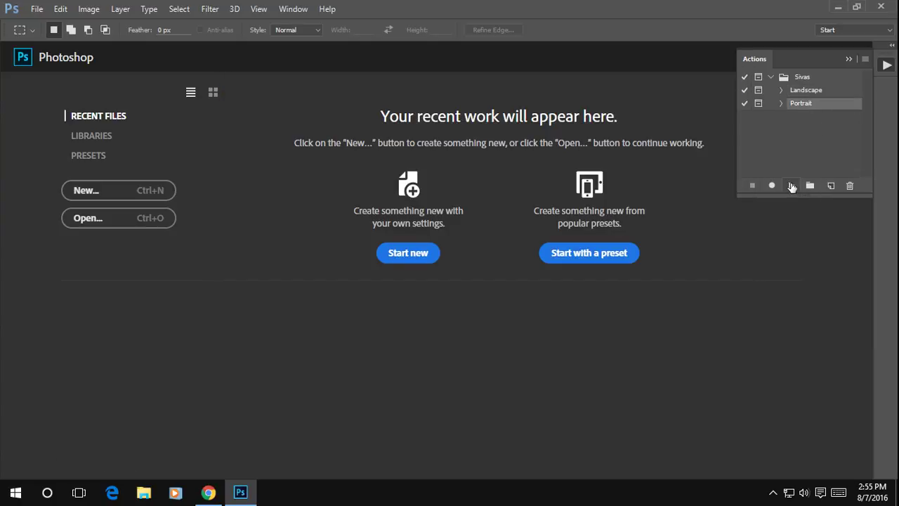
click(792, 187)
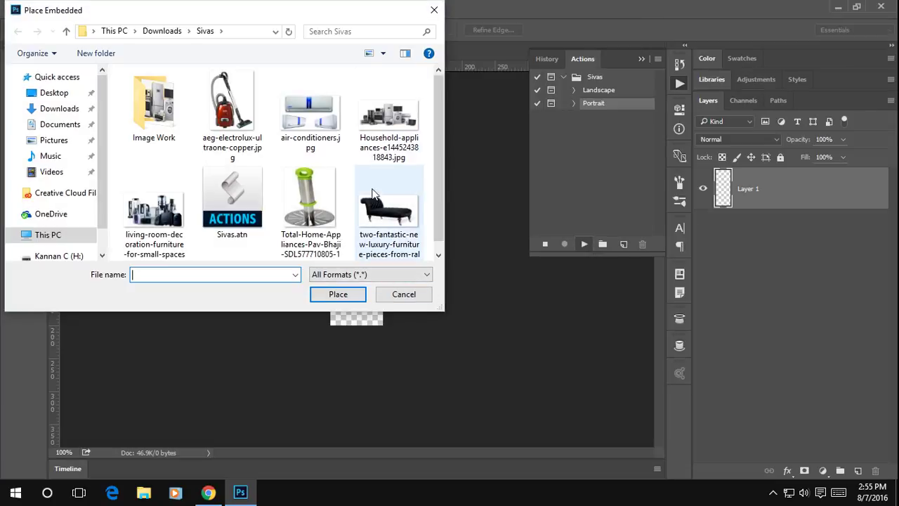
Place the potato masher product photo onto the portrait canvas.
double_click(323, 191)
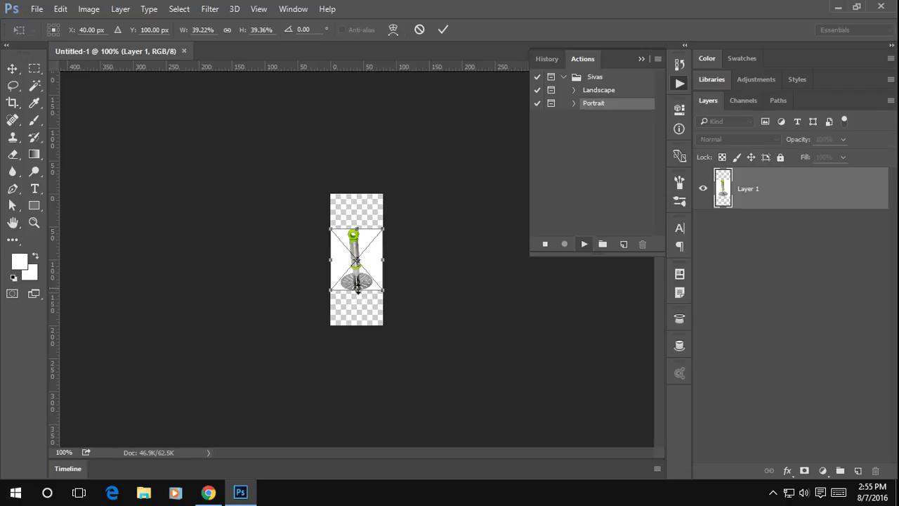
mouse_move(358, 297)
mouse_down()
mouse_move(359, 310)
mouse_move(362, 285)
mouse_move(360, 320)
mouse_move(358, 297)
mouse_up()
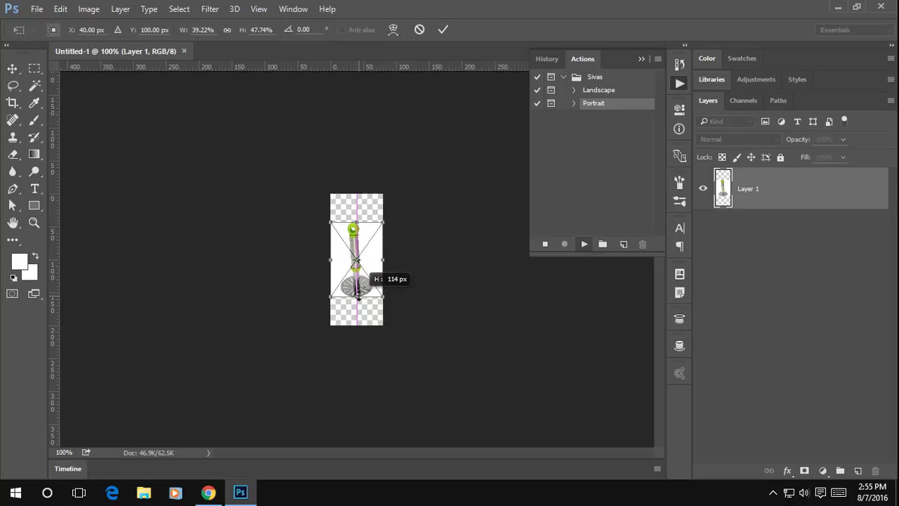
drag(359, 295, 359, 290)
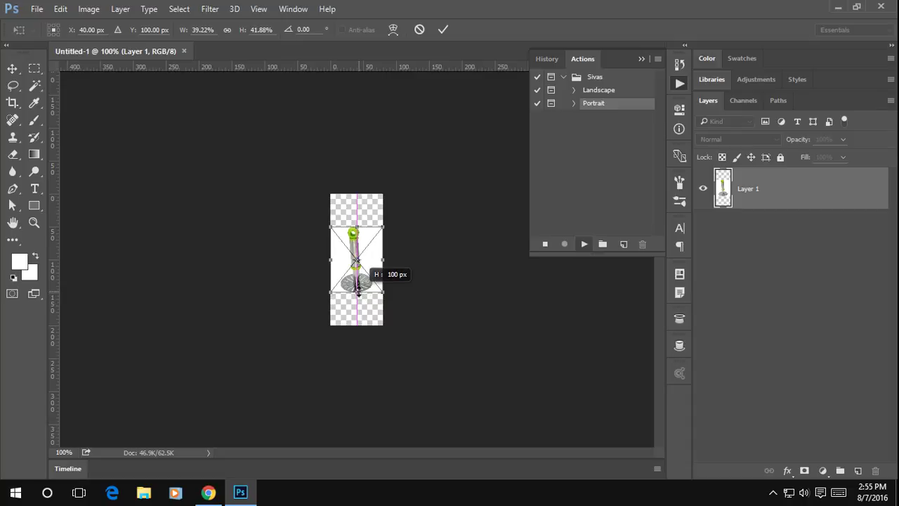
Reset the photo to 100% width and height, then shrink it to about 62% to fit.
double_click(206, 29)
text(100)
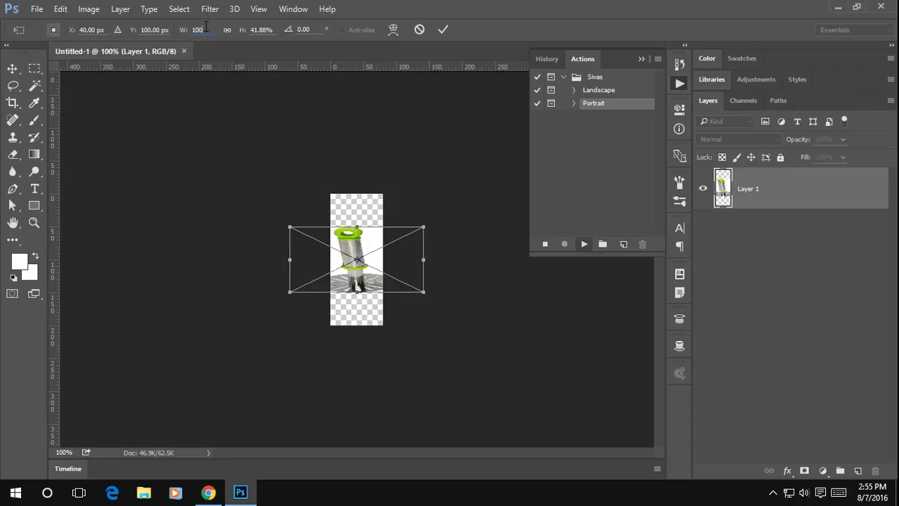
key(Tab)
text(100)
key(Tab)
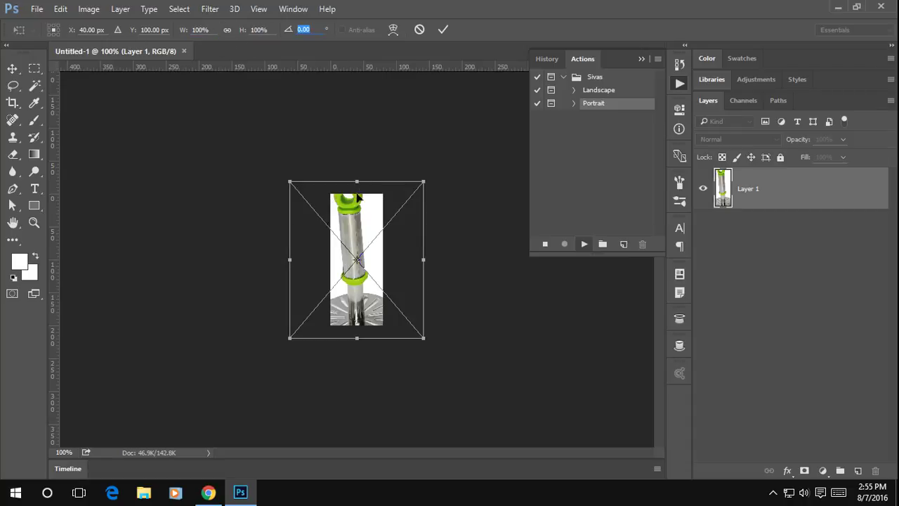
mouse_move(424, 180)
mouse_down()
mouse_move(398, 193)
mouse_move(398, 211)
mouse_up()
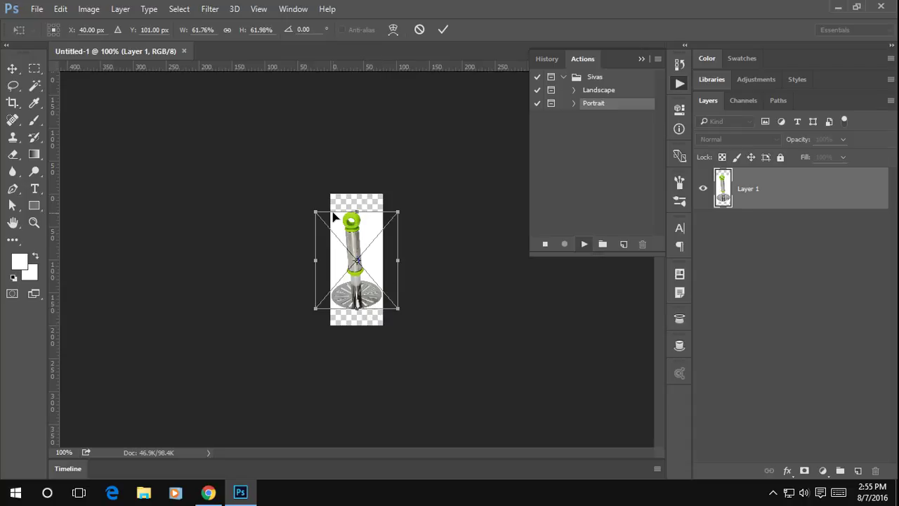
Commit the resize and widen Color Range fuzziness to catch the white background.
click(444, 30)
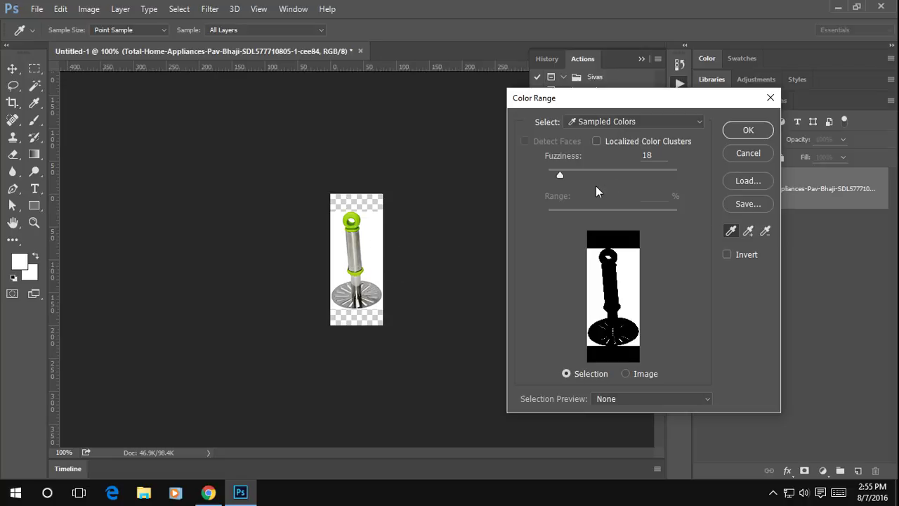
mouse_move(561, 177)
mouse_down()
mouse_move(582, 176)
mouse_move(563, 176)
mouse_up()
click(626, 374)
Preview the selection as Grayscale, Black Matte, White Matte and Quick Mask.
click(621, 398)
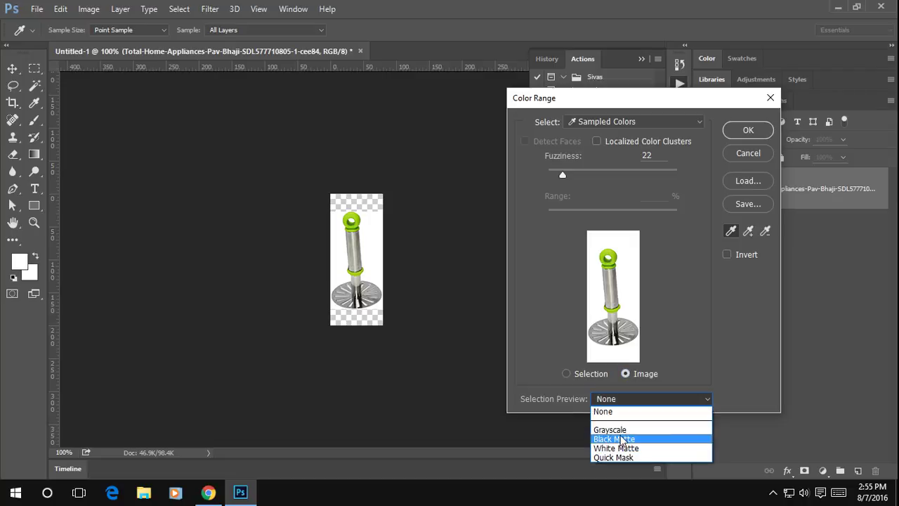
click(618, 430)
click(624, 399)
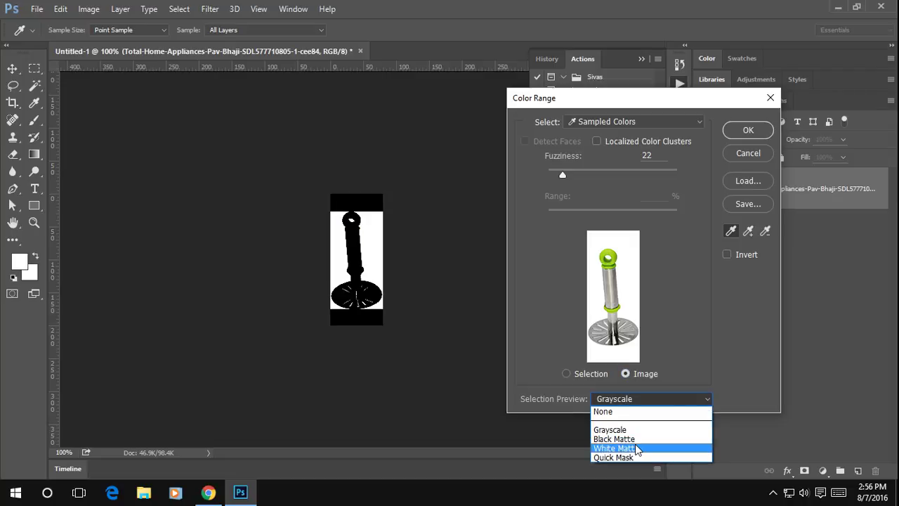
click(636, 438)
click(638, 399)
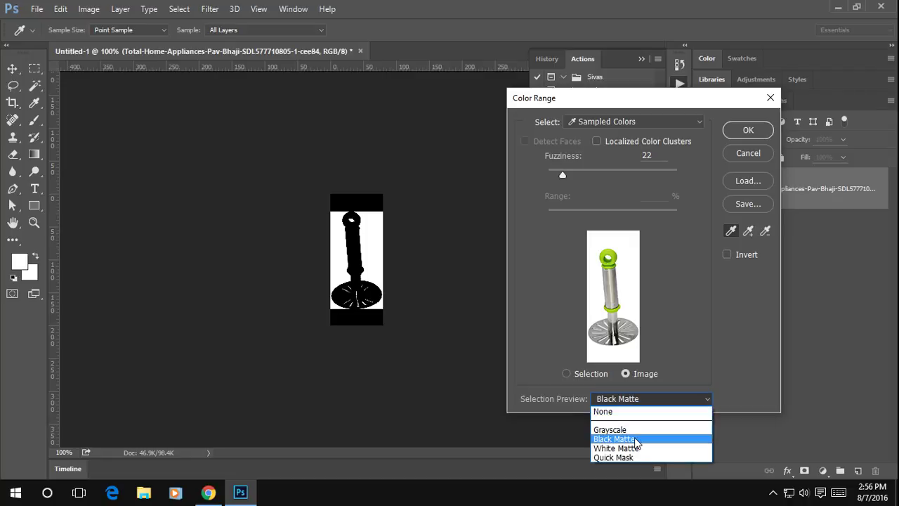
click(637, 448)
click(633, 399)
click(632, 457)
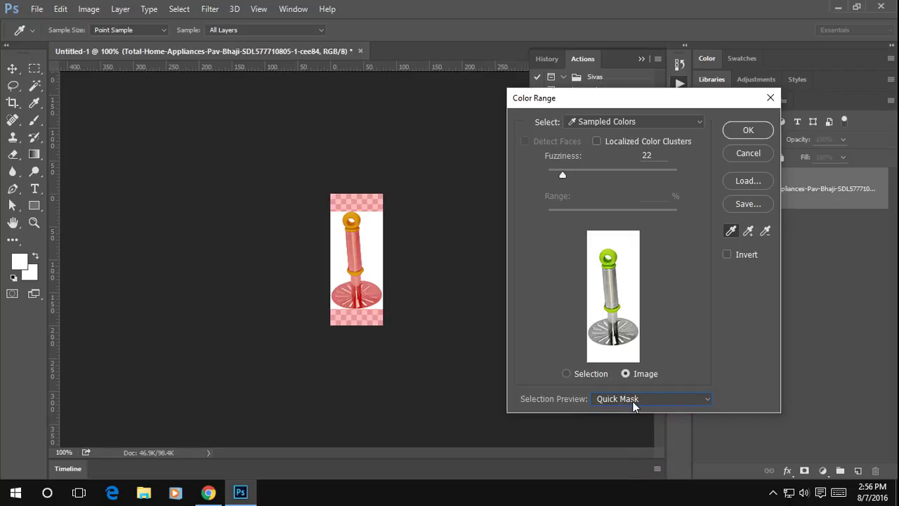
Compare the mask and image thumbnails, then lower Fuzziness to 3 and confirm.
click(570, 373)
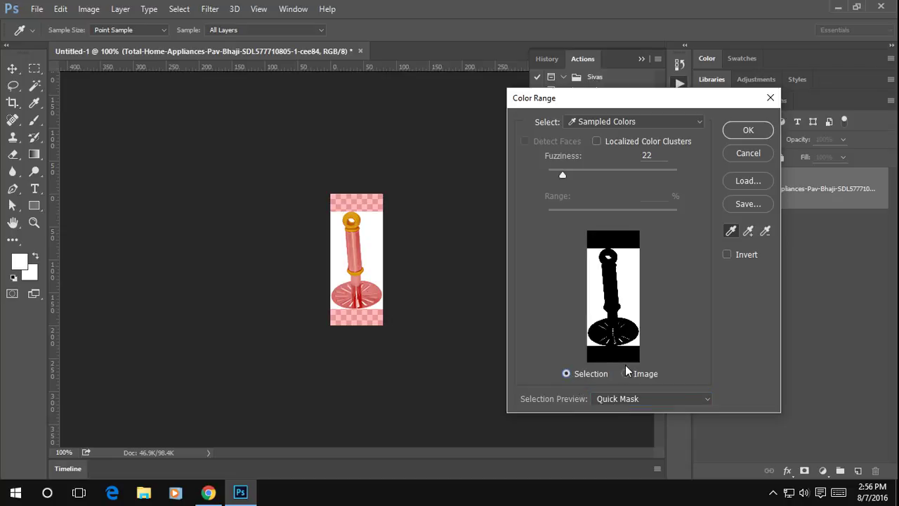
click(626, 373)
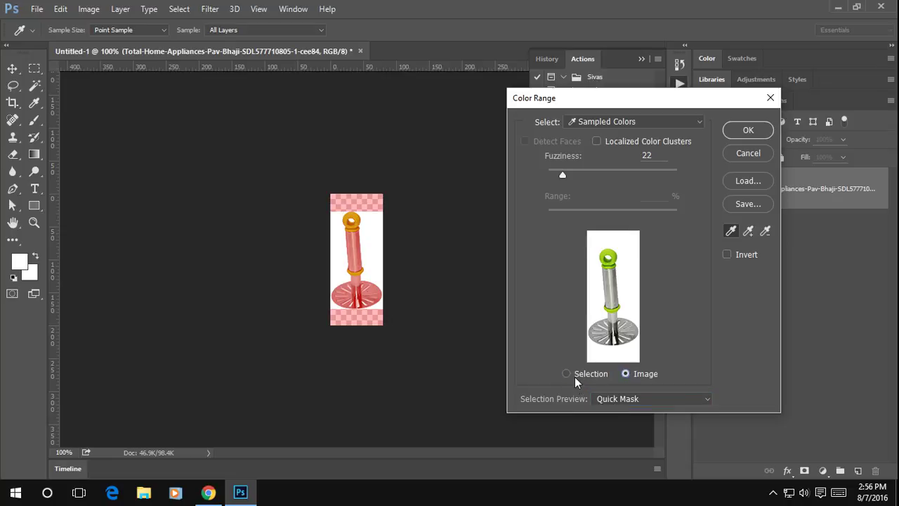
click(590, 373)
click(626, 373)
click(575, 380)
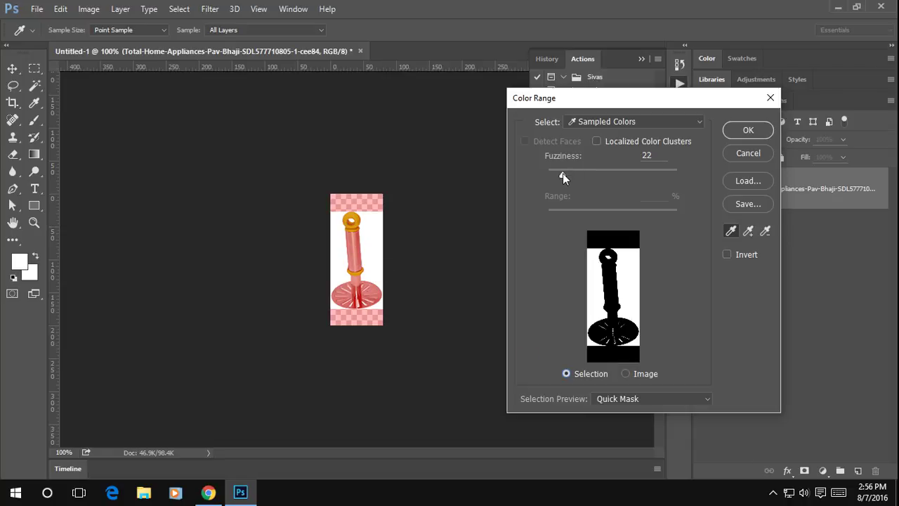
drag(562, 175, 549, 176)
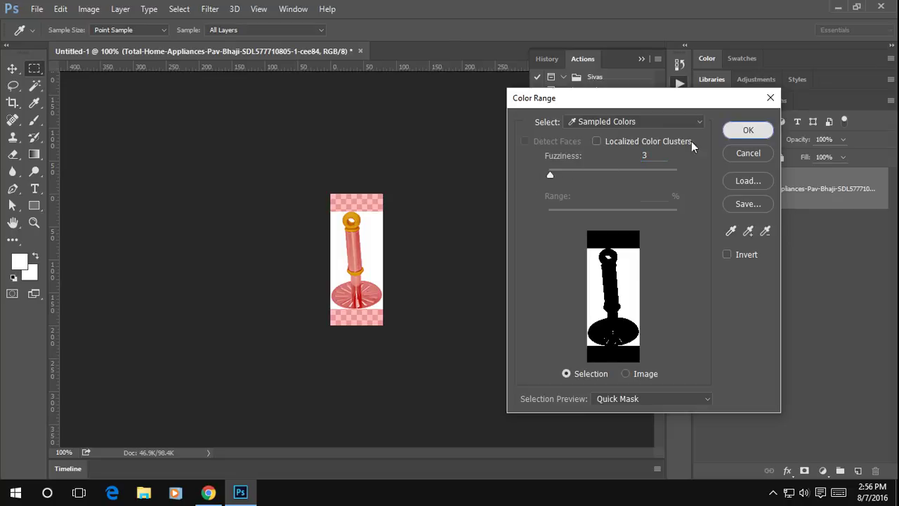
key(Return)
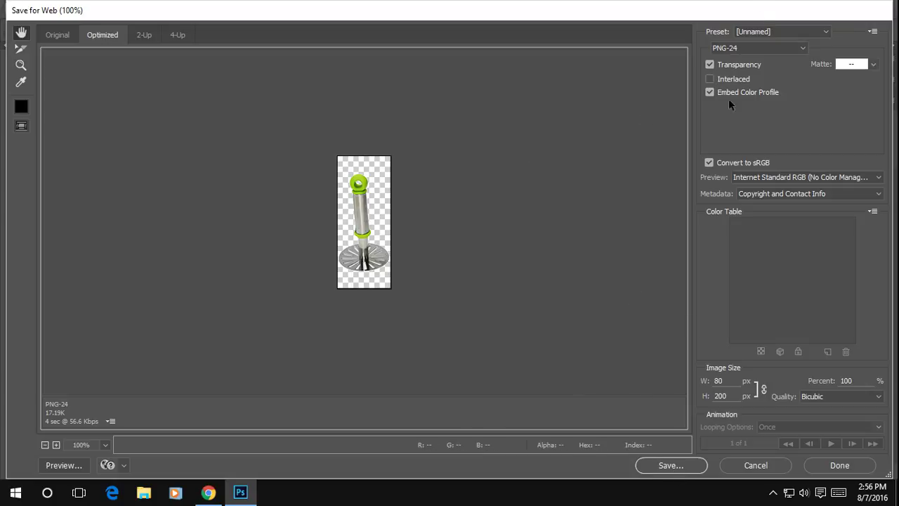
Save the masher from Save for Web as PNG-24 file Test2 in Image Work.
click(725, 50)
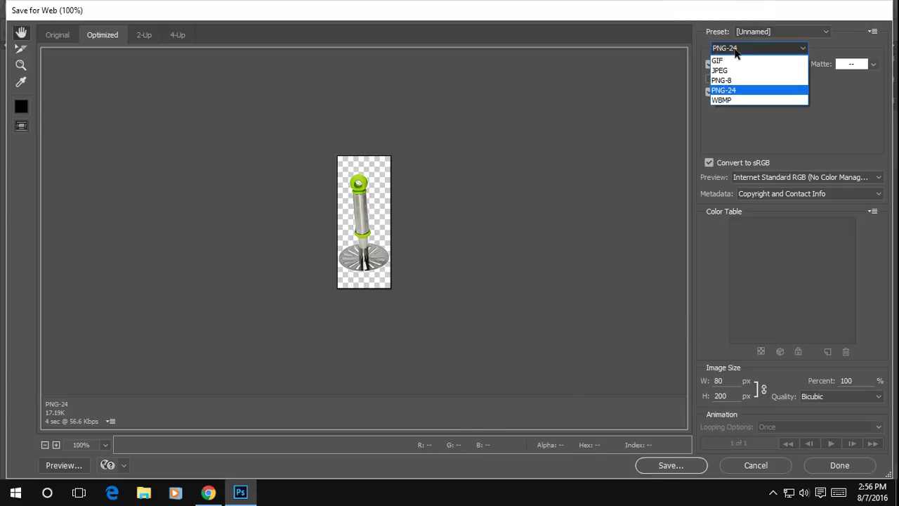
click(749, 91)
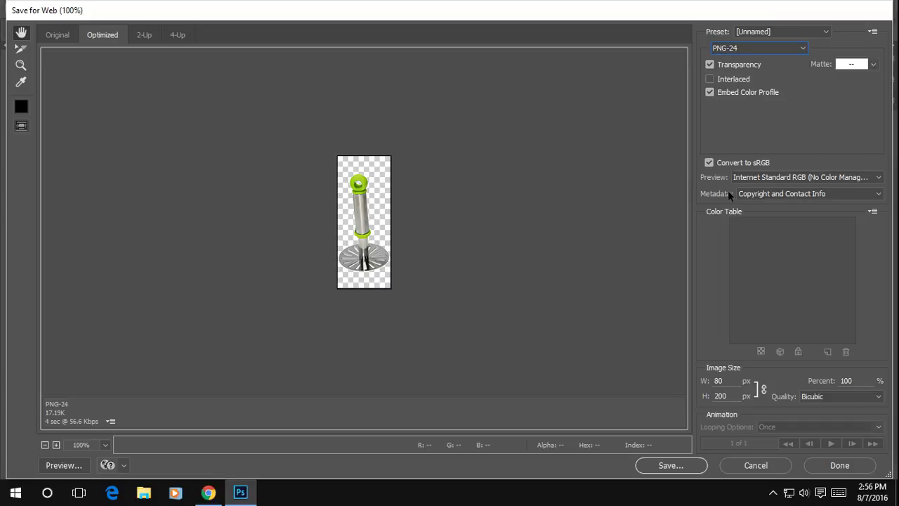
click(658, 466)
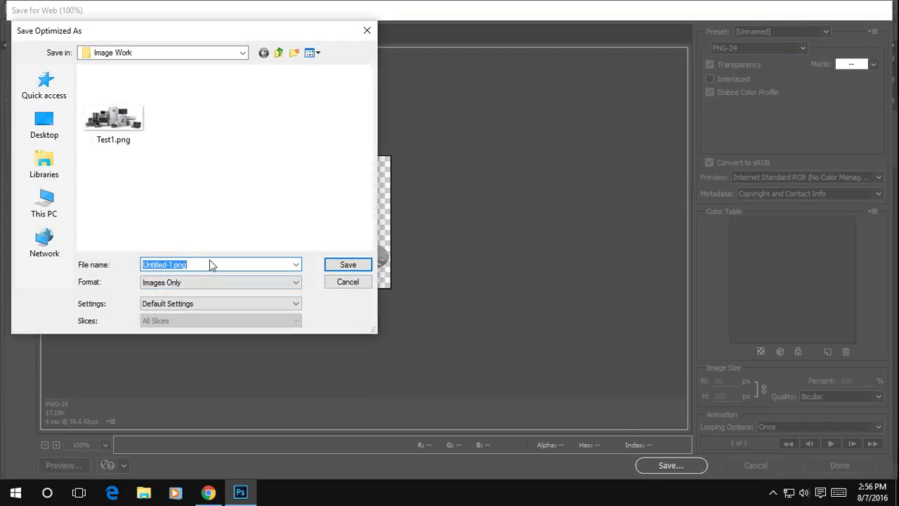
text(Test)
key(Return)
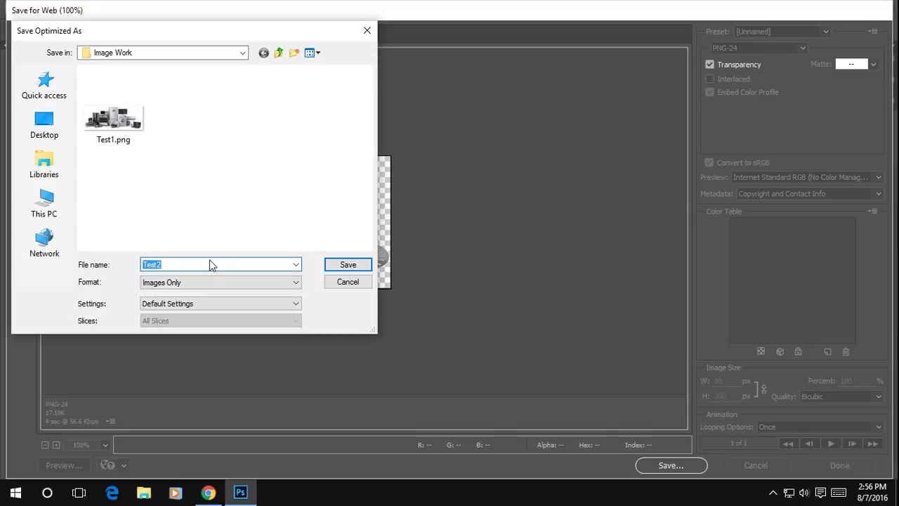
Close the masher document and check the SmallAppliances category page in Chrome.
key(ctrl+w)
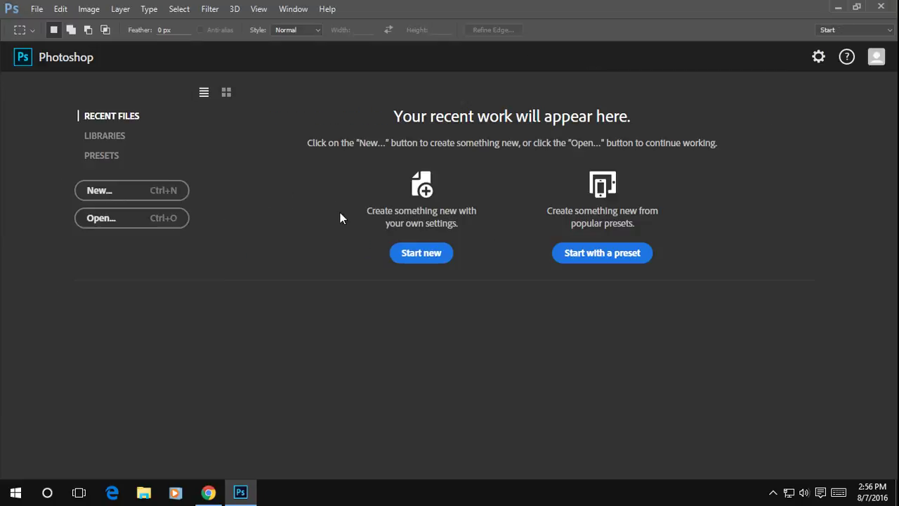
click(210, 493)
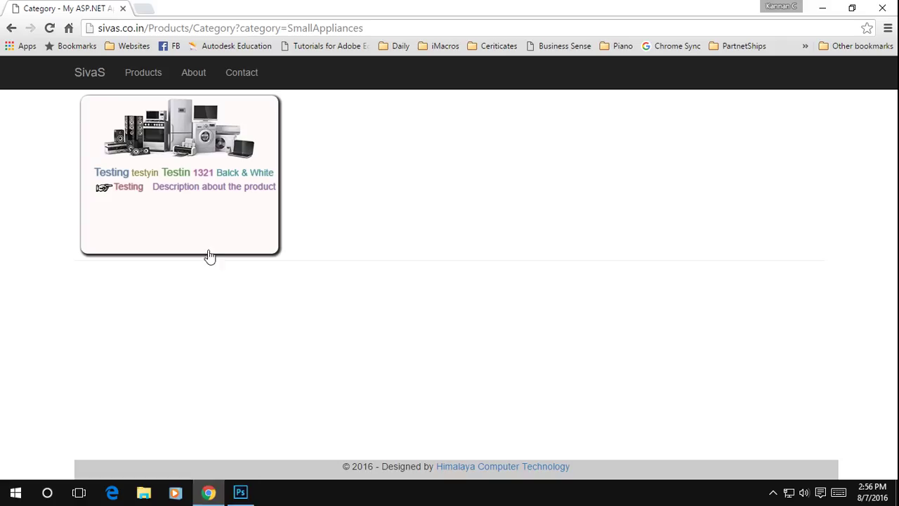
click(240, 493)
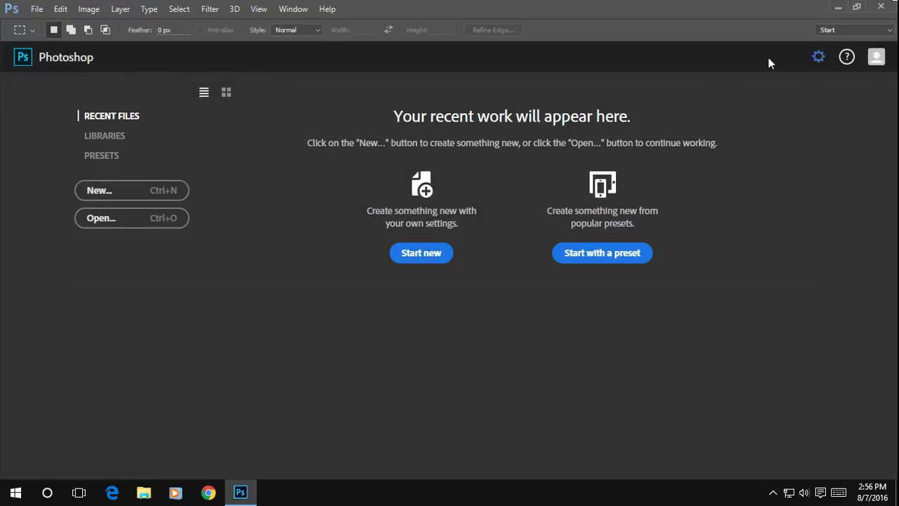
Run the Landscape action from the Sivas set to create a transparent canvas.
click(293, 9)
click(337, 89)
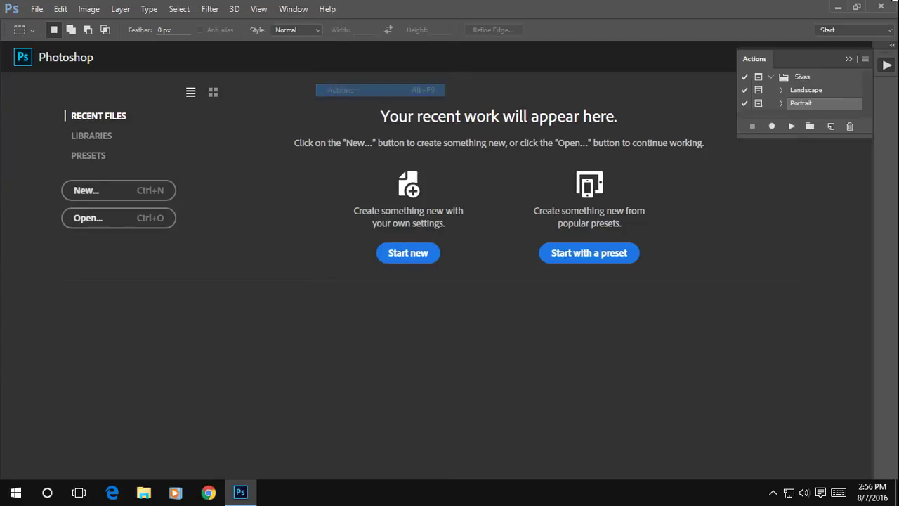
click(808, 90)
click(791, 126)
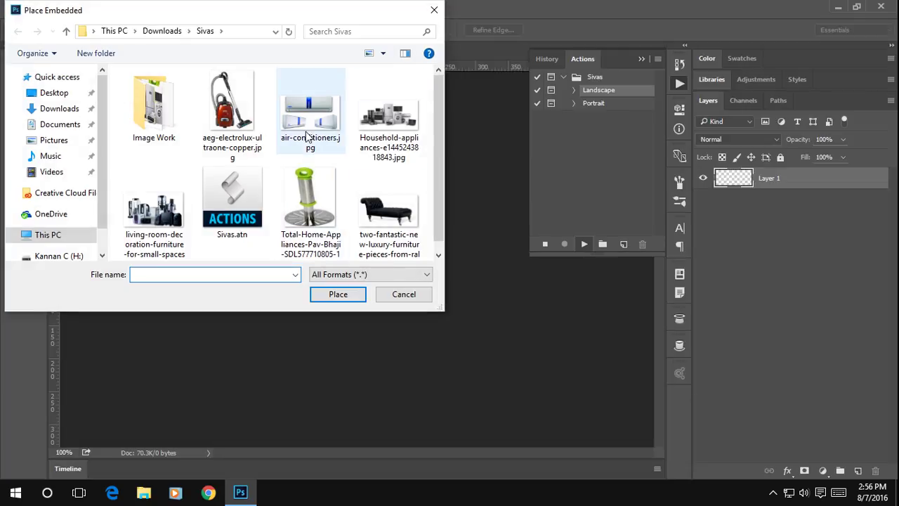
Place air-conditioners.jpg, scale it to about 48%, nudge it over the canvas and commit.
double_click(309, 110)
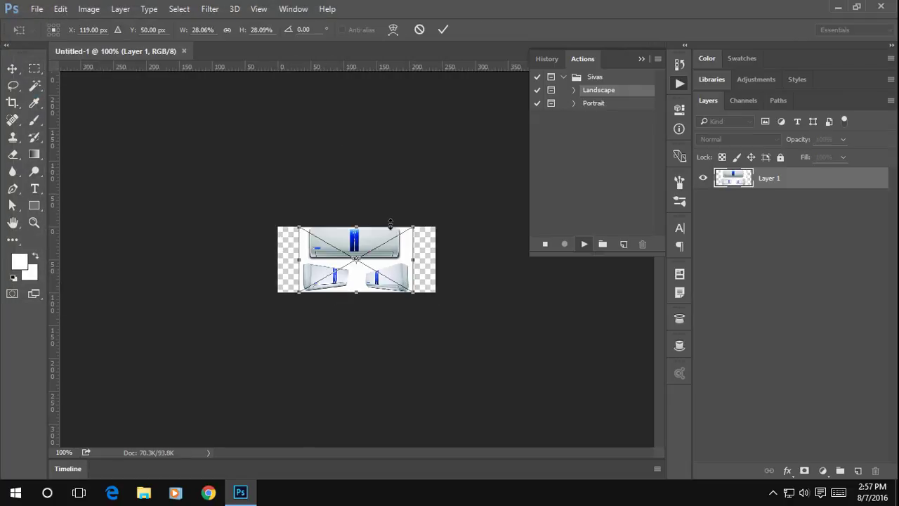
drag(419, 293, 447, 311)
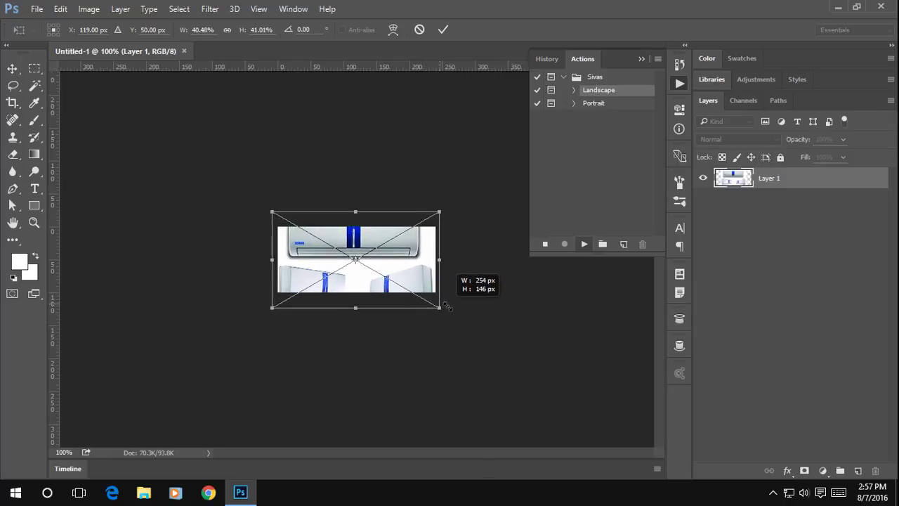
drag(419, 262, 420, 285)
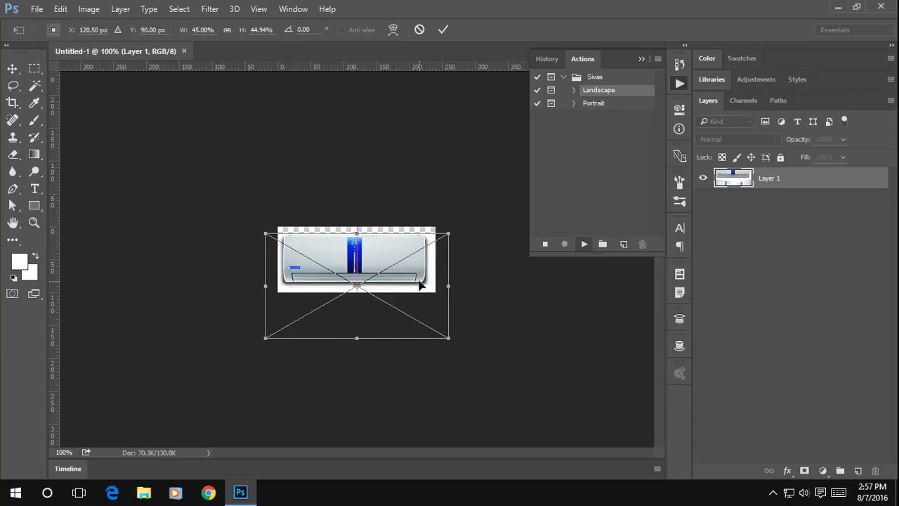
drag(449, 338, 456, 342)
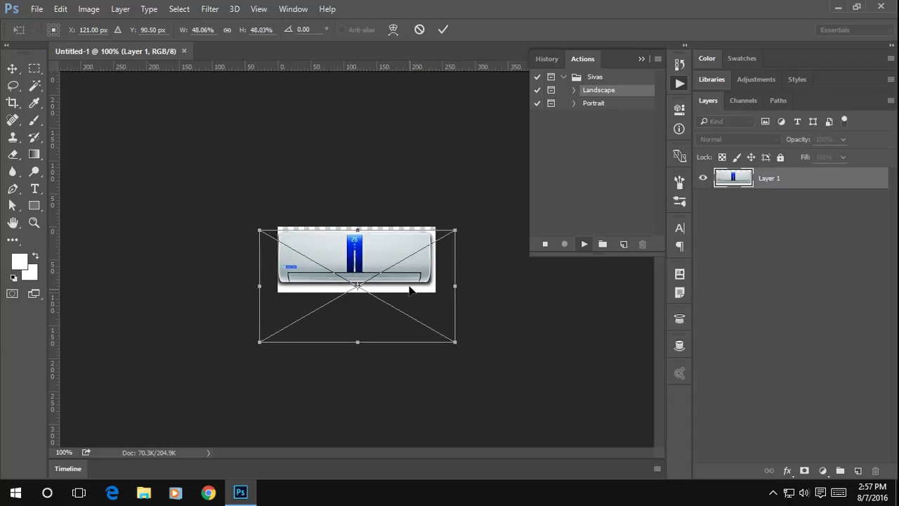
drag(409, 279, 408, 286)
key(Right)
key(Right)
key(Right)
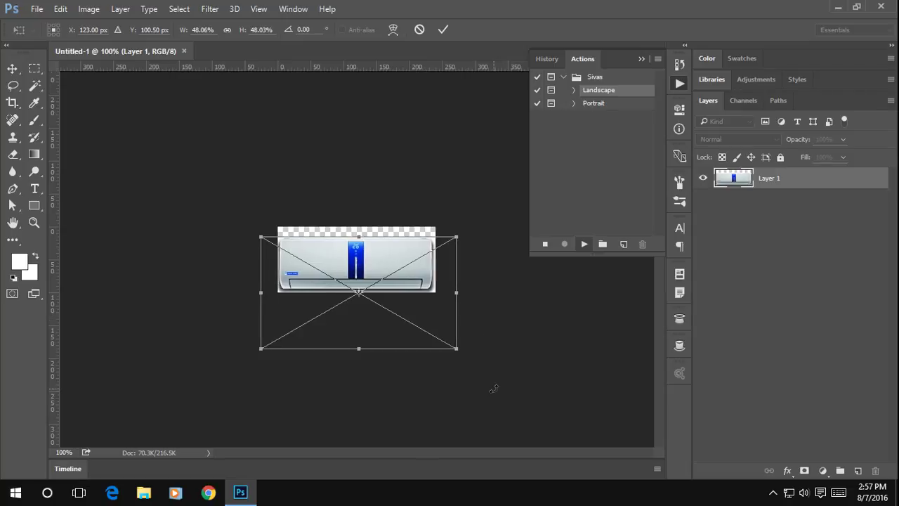
key(Right)
key(Up)
key(Up)
key(Up)
key(Up)
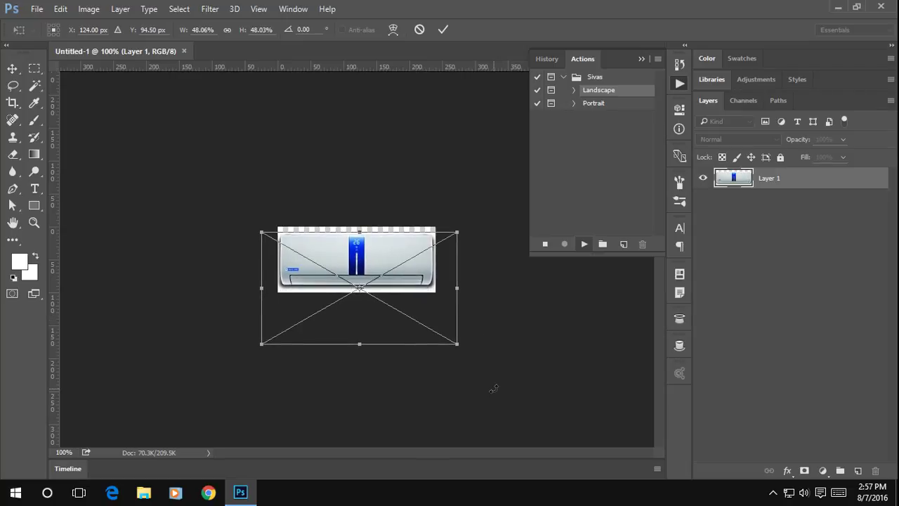
key(Up)
key(Up)
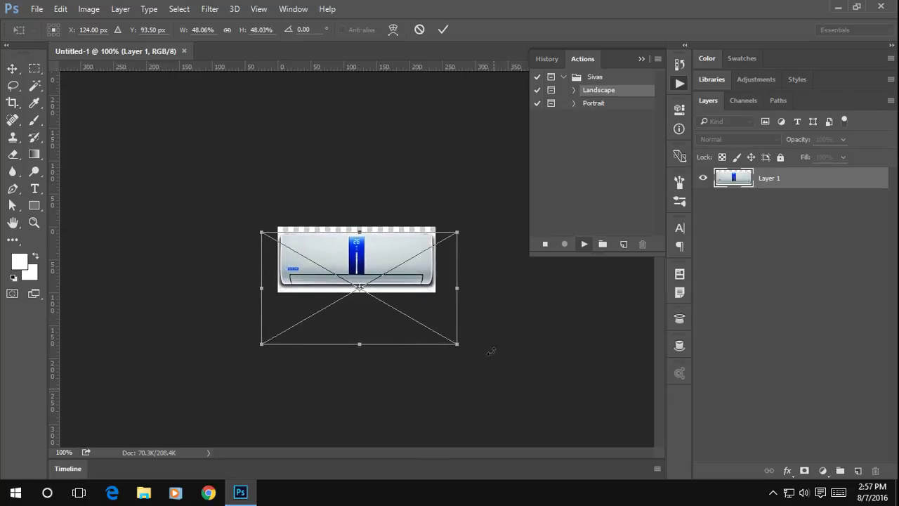
click(443, 30)
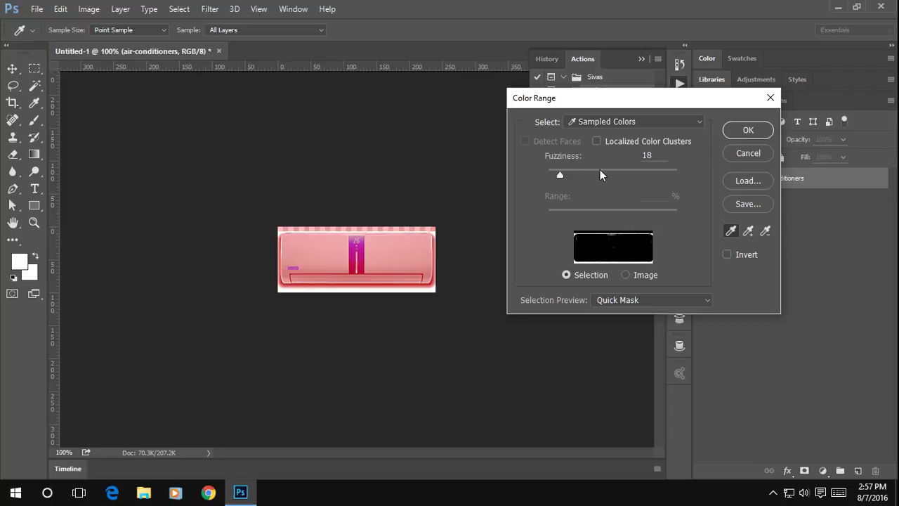
Select the white background at Fuzziness 15 and export the air conditioner as PNG-24 to Image Work.
drag(561, 175, 559, 176)
click(748, 130)
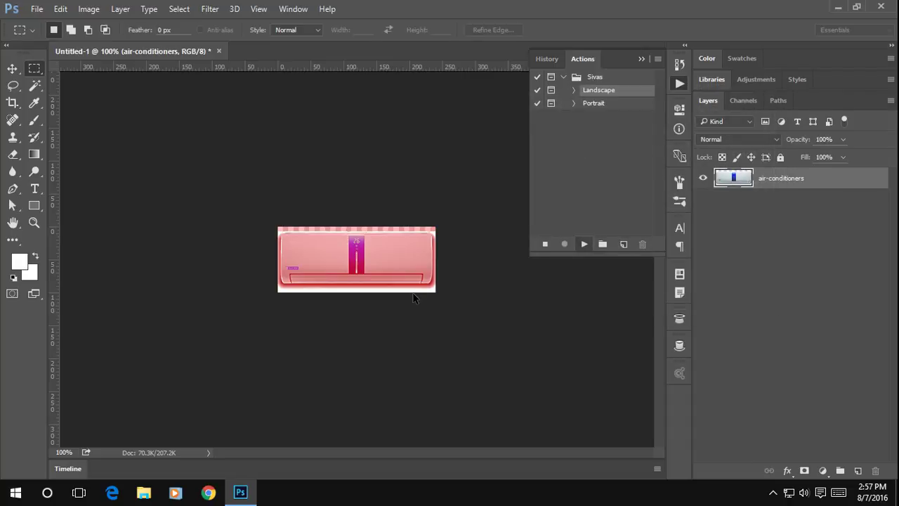
key(ctrl+alt+shift+s)
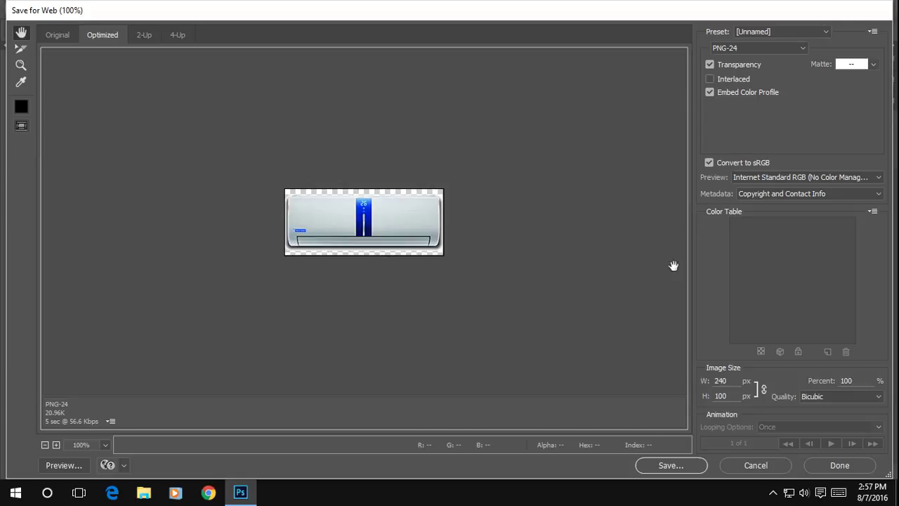
click(726, 49)
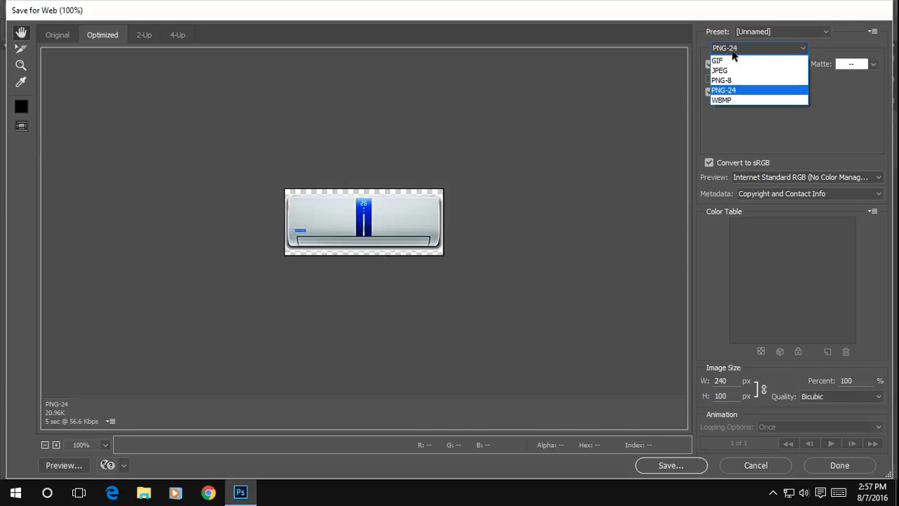
click(730, 92)
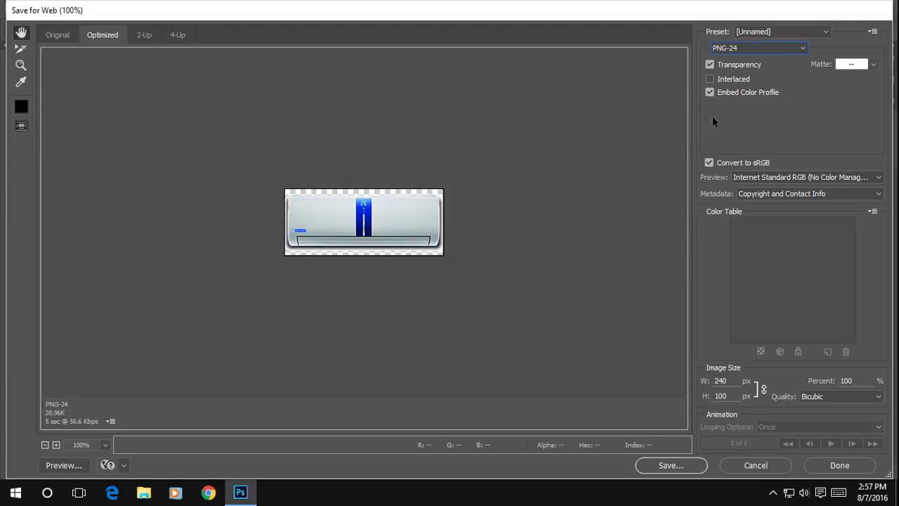
click(670, 466)
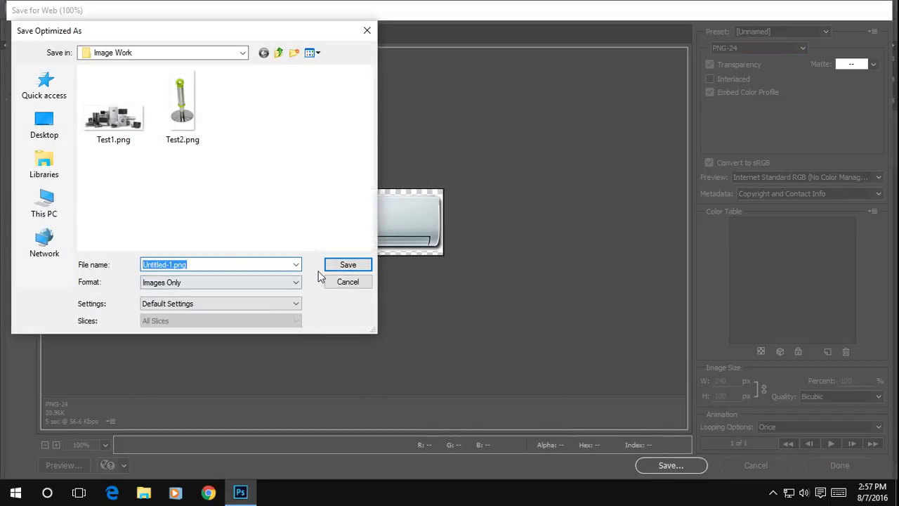
text(Test)
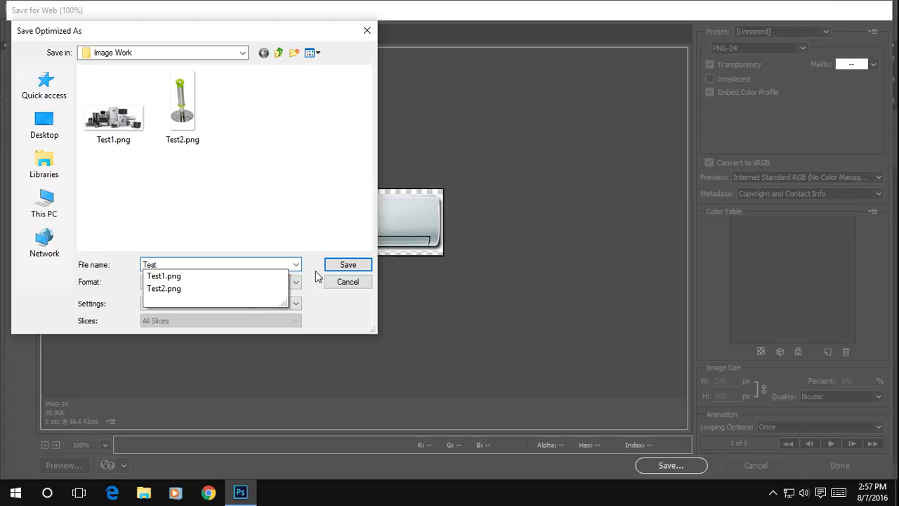
key(Return)
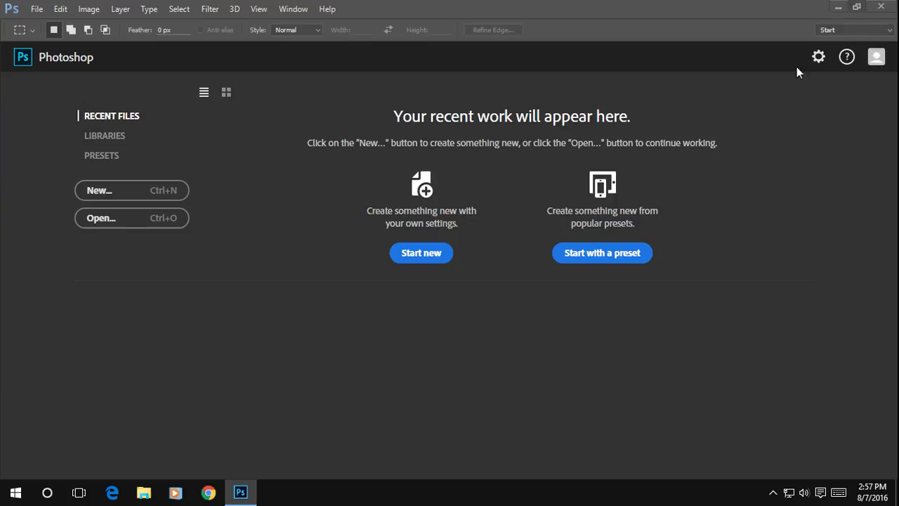
Navigate File Explorer to Downloads > Sivas > Image Work.
key(super+e)
mouse_move(277, 170)
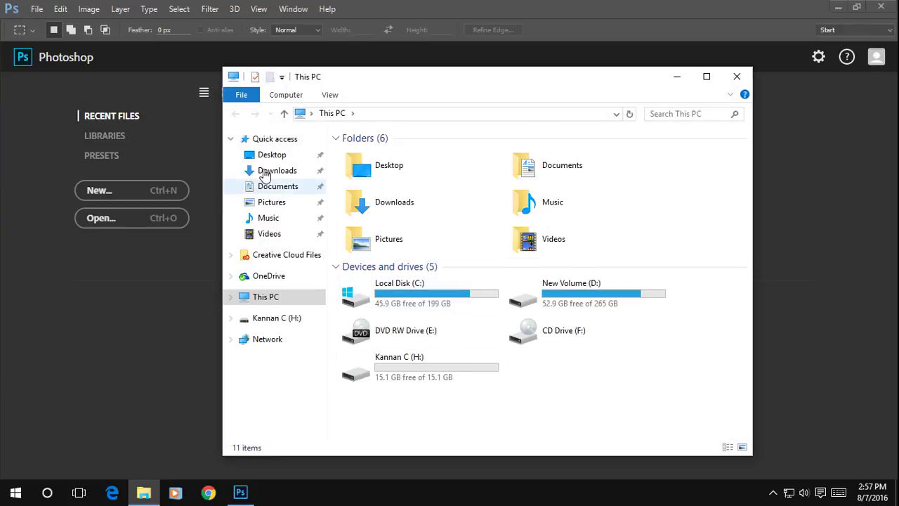
click(302, 173)
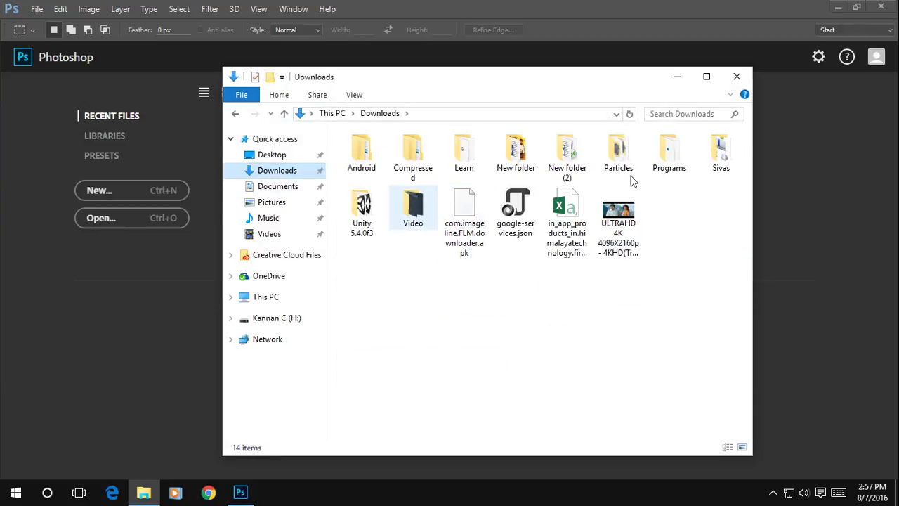
click(710, 162)
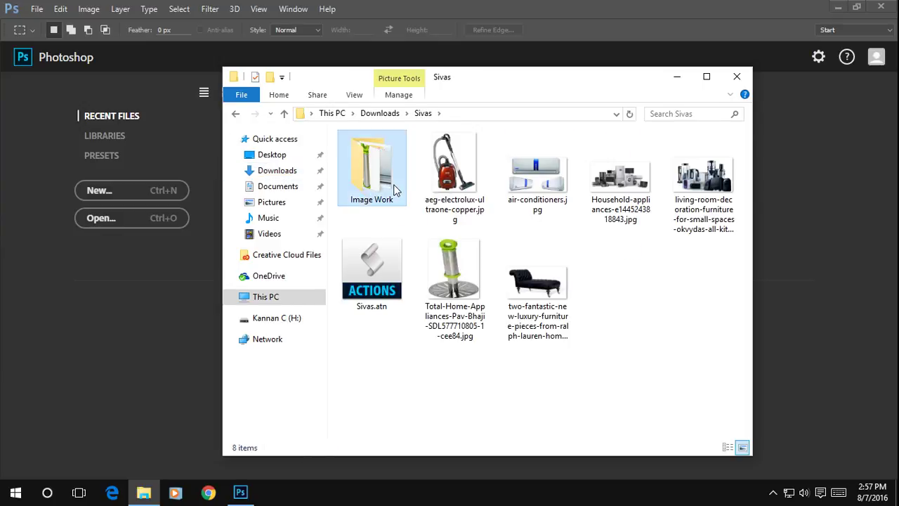
double_click(373, 165)
Preview Test3, Test2 and Test1 in Photos, then drag Test3.png into Photoshop.
double_click(548, 173)
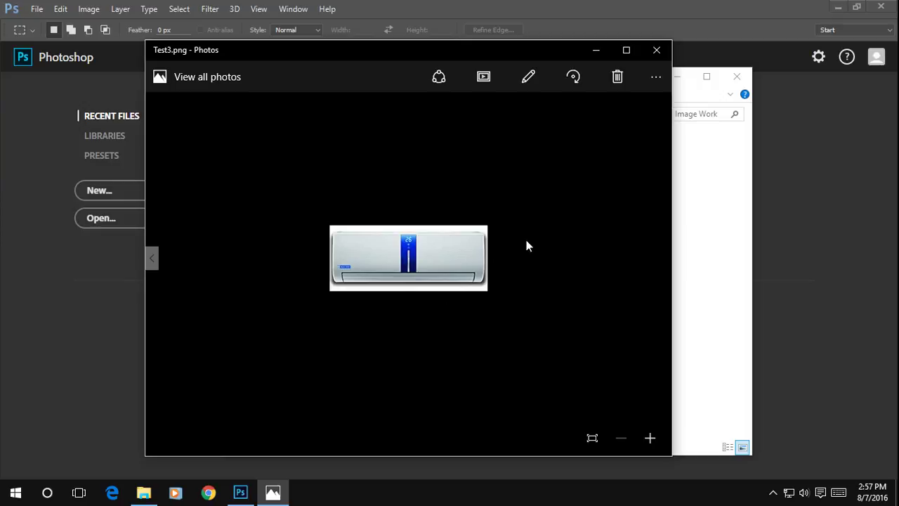
click(154, 261)
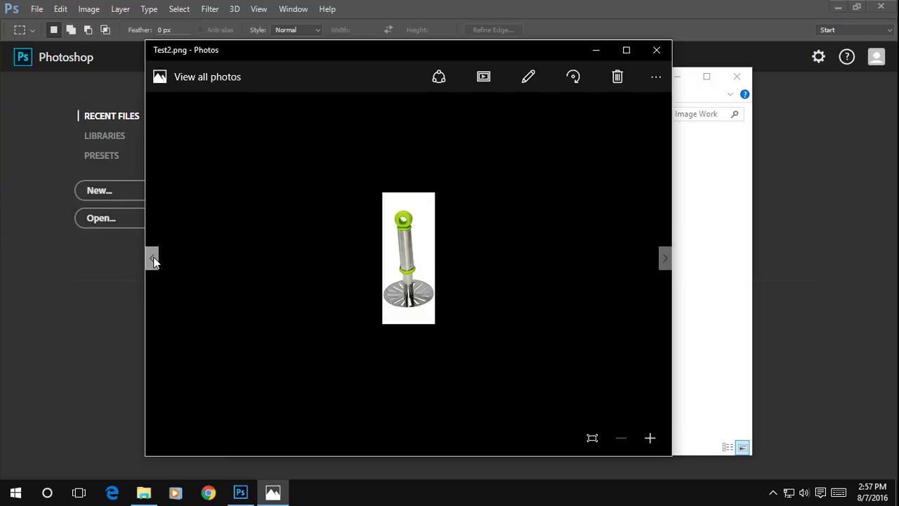
click(154, 261)
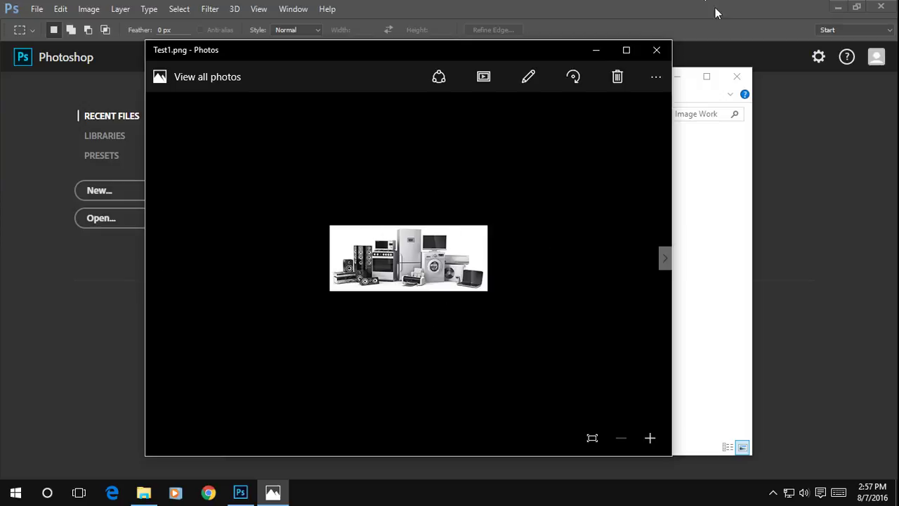
click(656, 50)
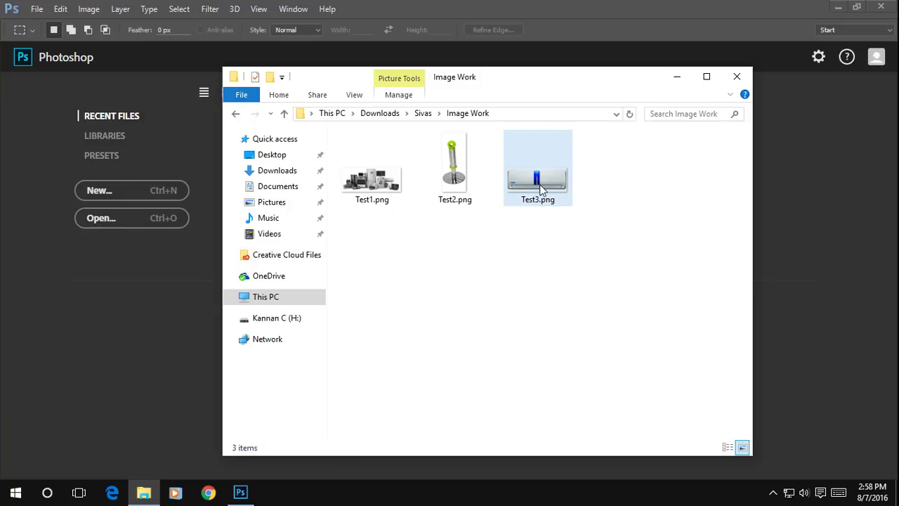
drag(535, 183, 139, 316)
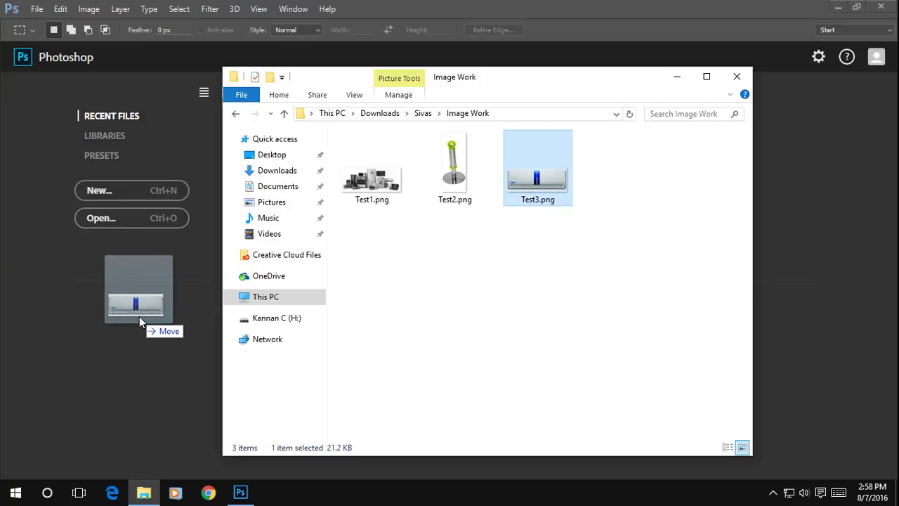
click(677, 77)
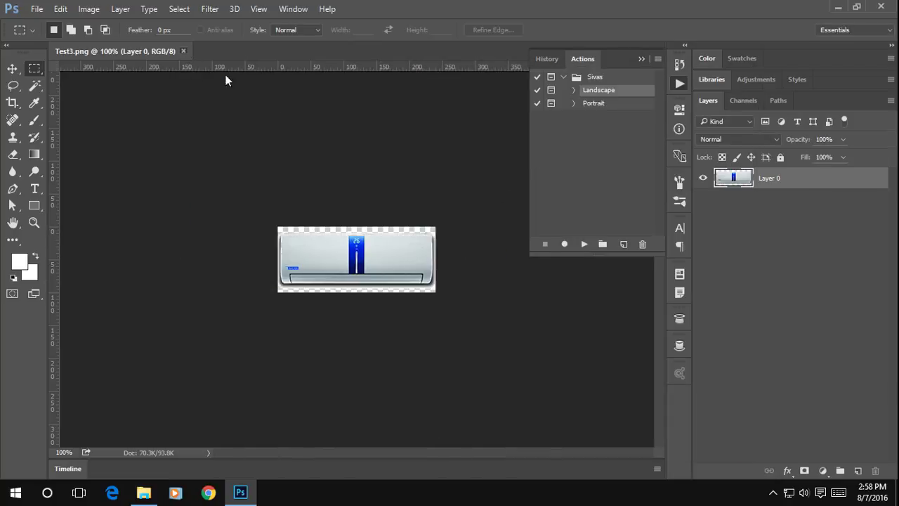
Close Test3.png and clear Photoshop's recent file list.
key(ctrl+w)
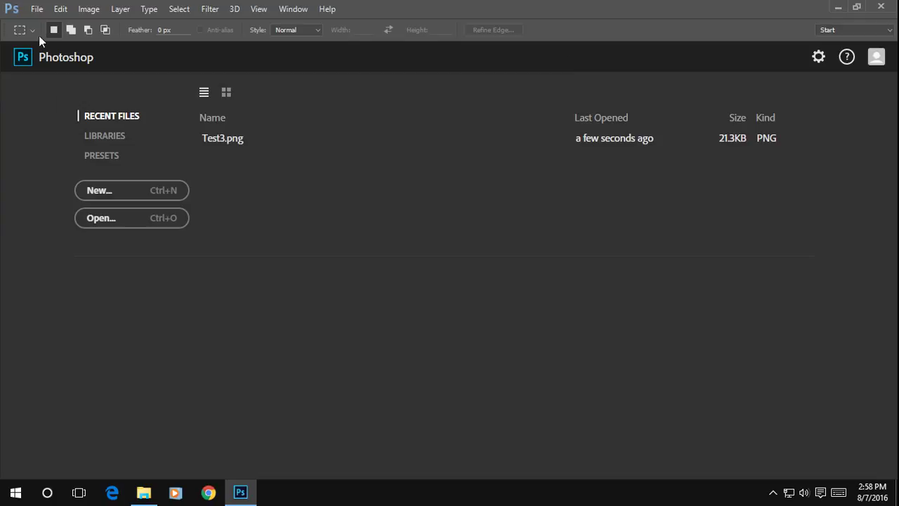
click(37, 10)
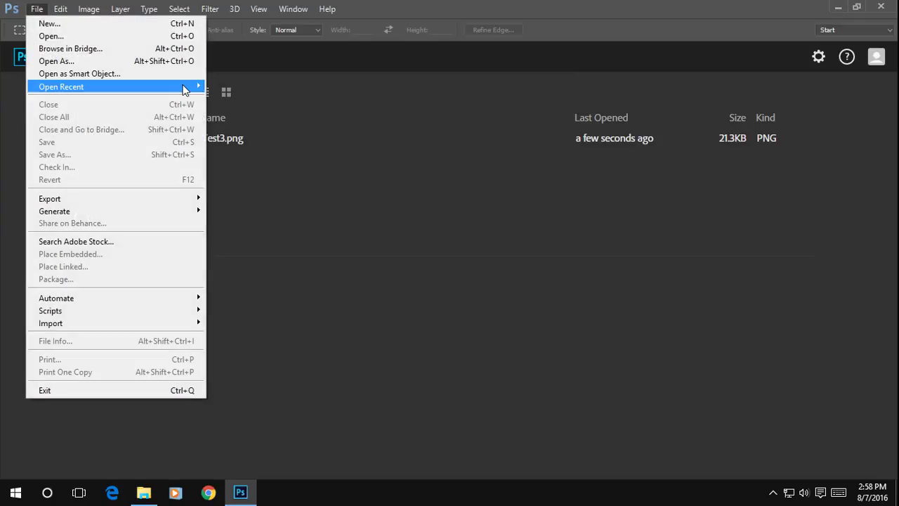
mouse_move(112, 86)
click(280, 106)
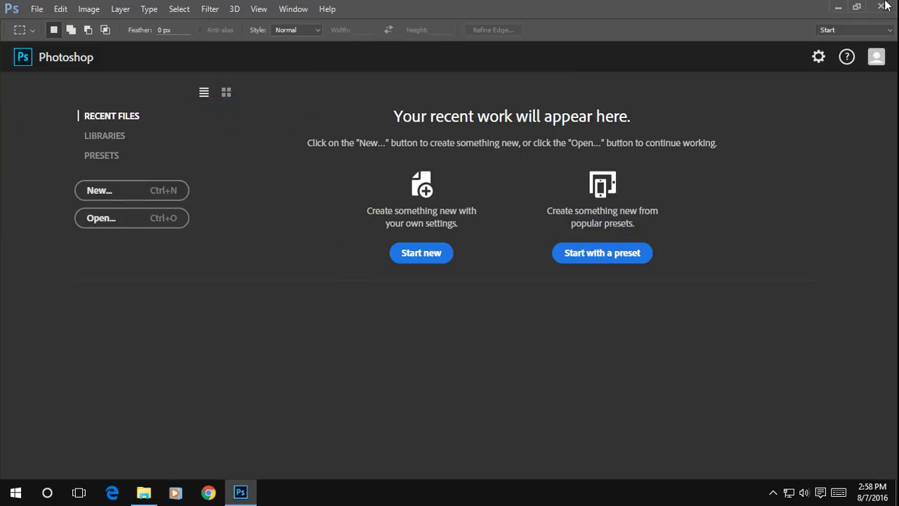
Minimize Photoshop and bring back the Image Work folder showing Test1–Test3.
click(838, 6)
click(143, 491)
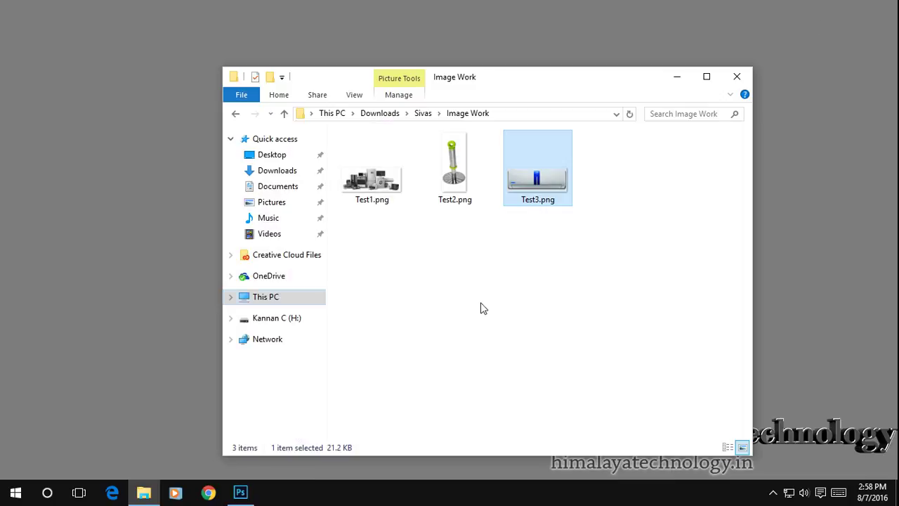
click(492, 284)
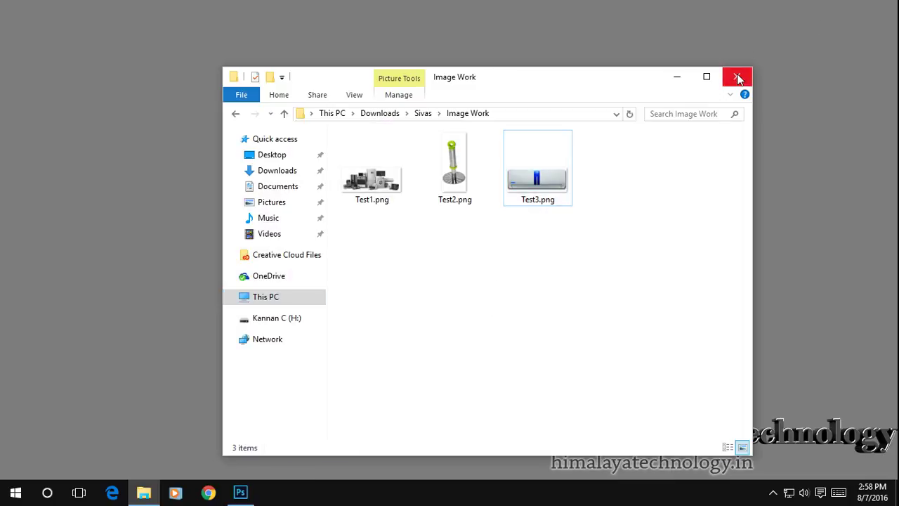